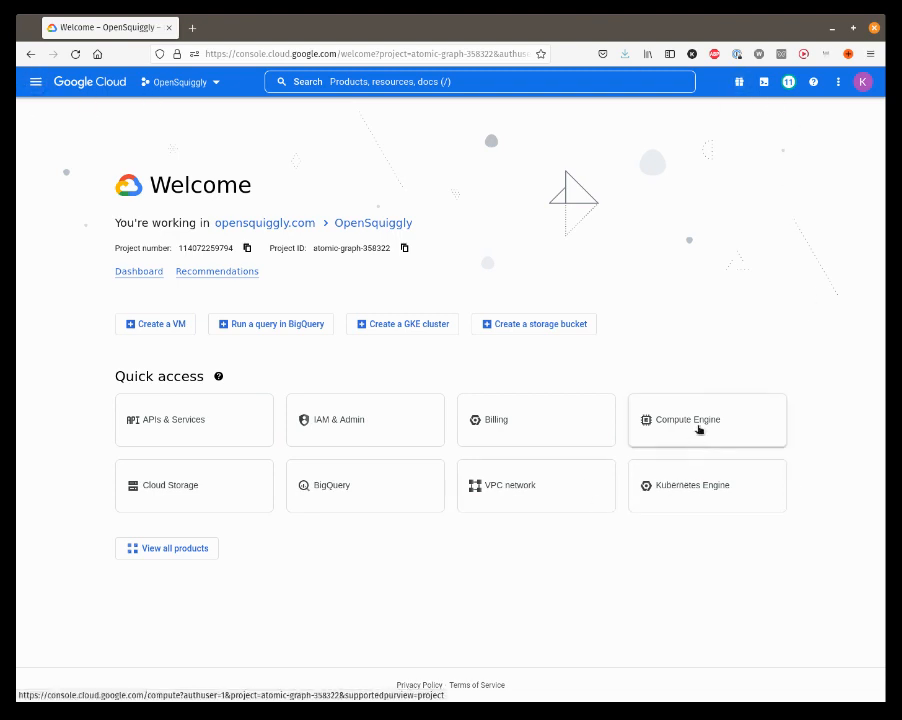
Step: Start a new Compute Engine VM instance with series E2 and machine type e2-standard-2 (2 vCPU, 8 GB memory)
left_click(701, 428)
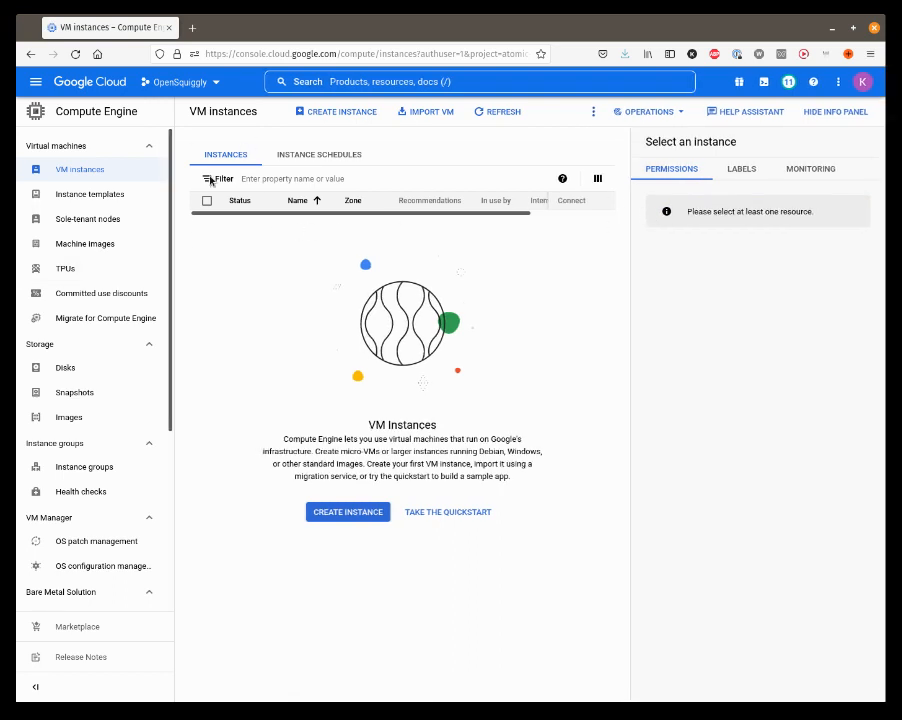
left_click(340, 513)
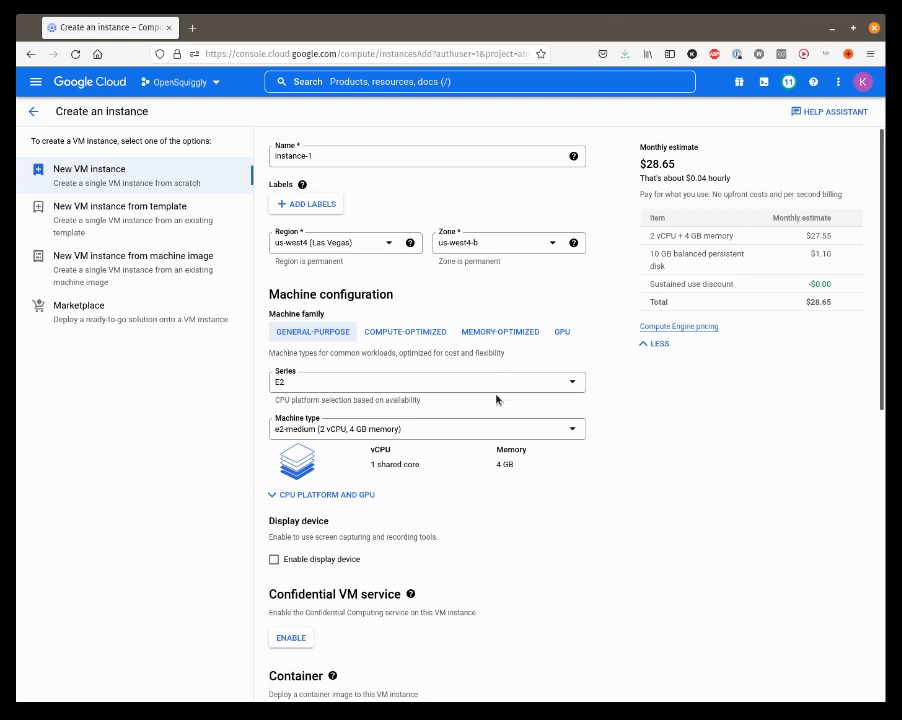
scroll(496, 399, "down", 1)
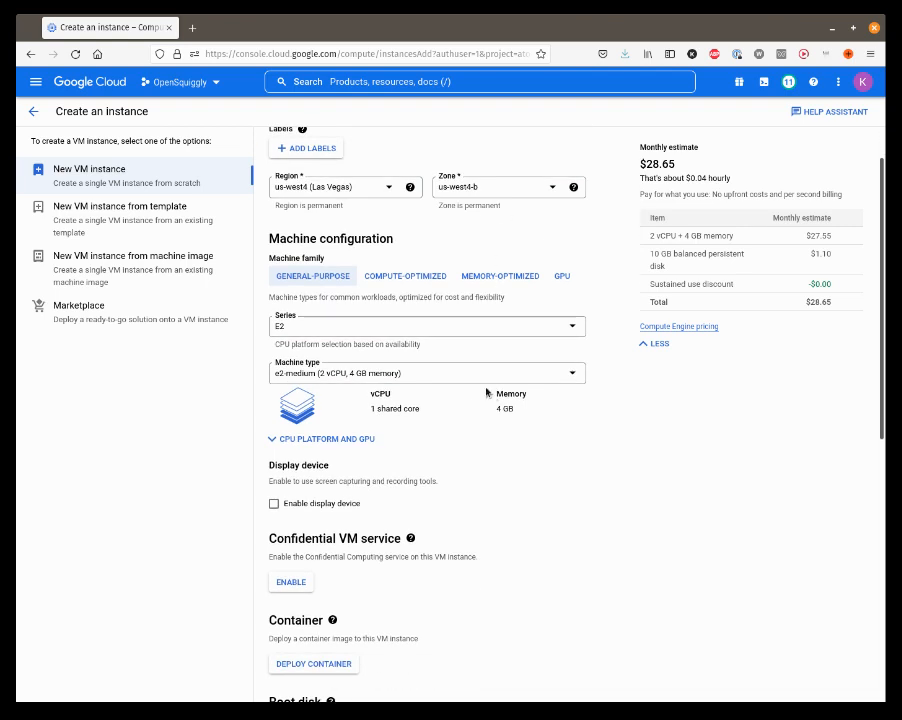
left_click(314, 330)
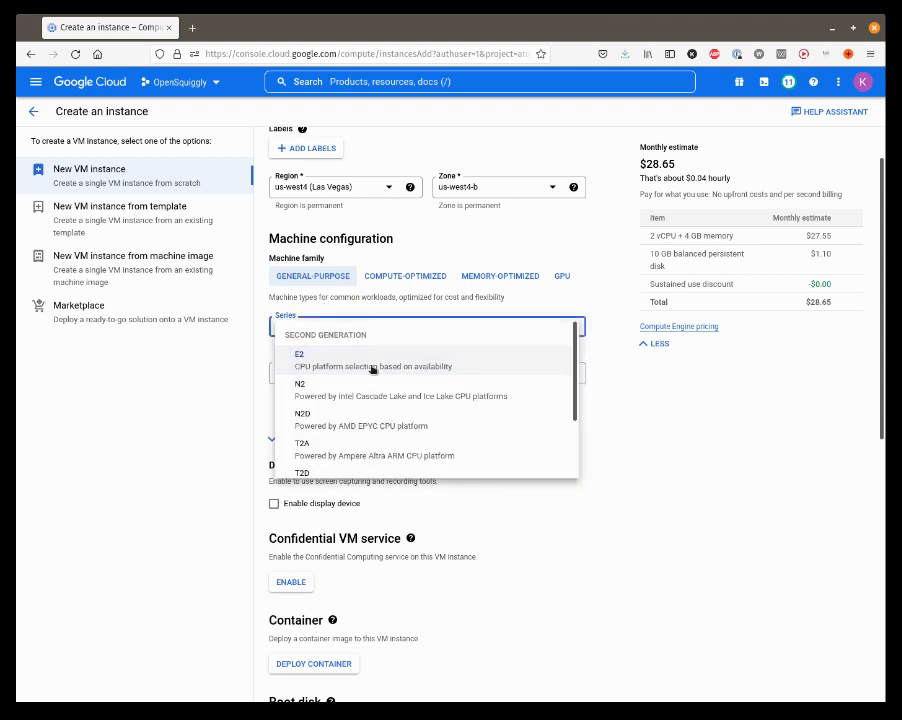
left_click(370, 294)
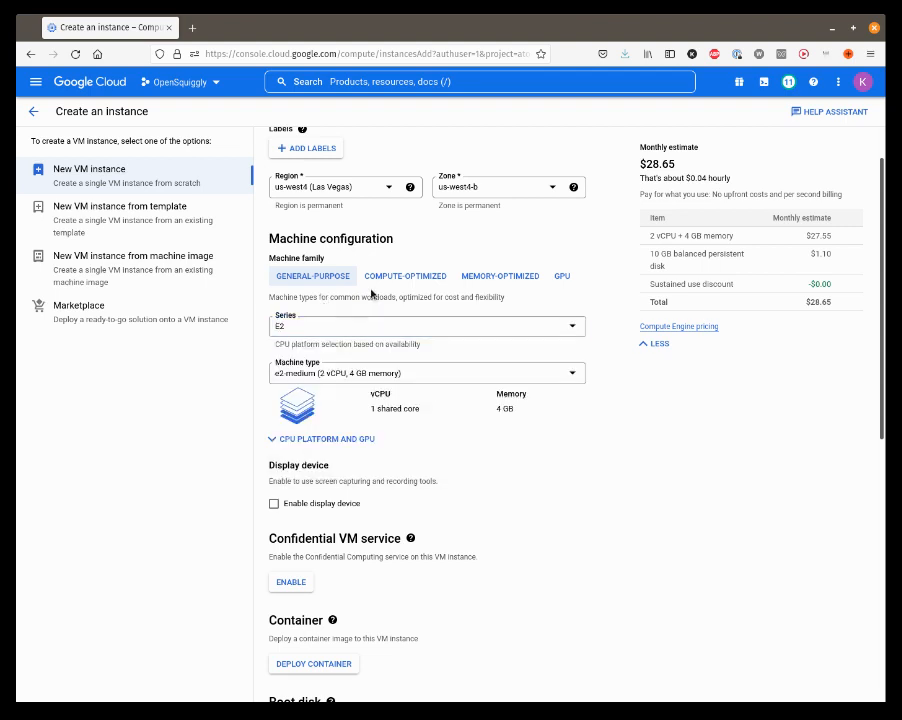
left_click(356, 382)
scroll(372, 478, "down", 2)
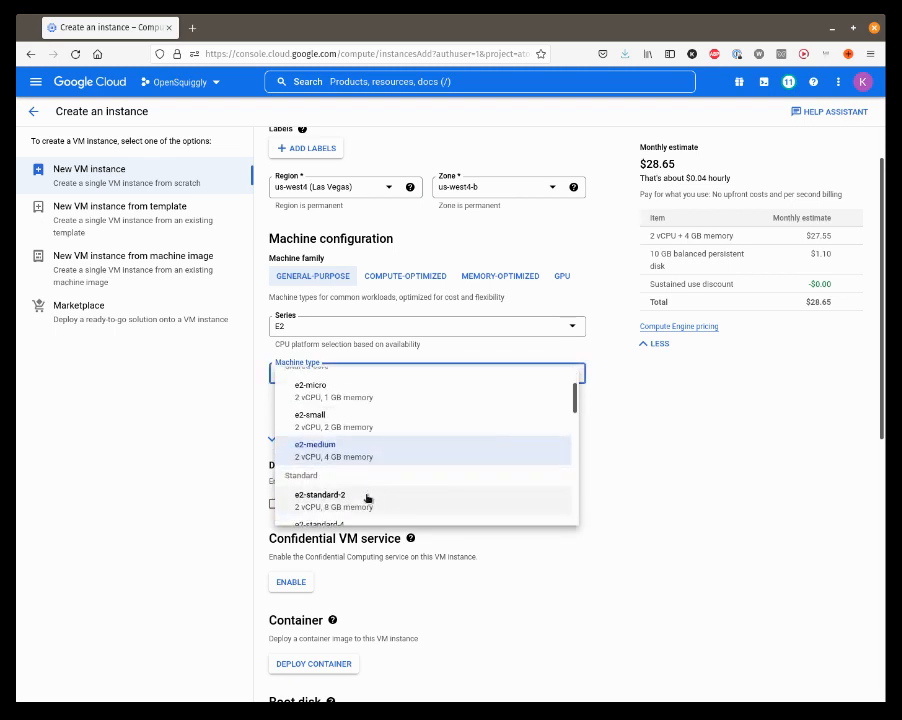
left_click(358, 505)
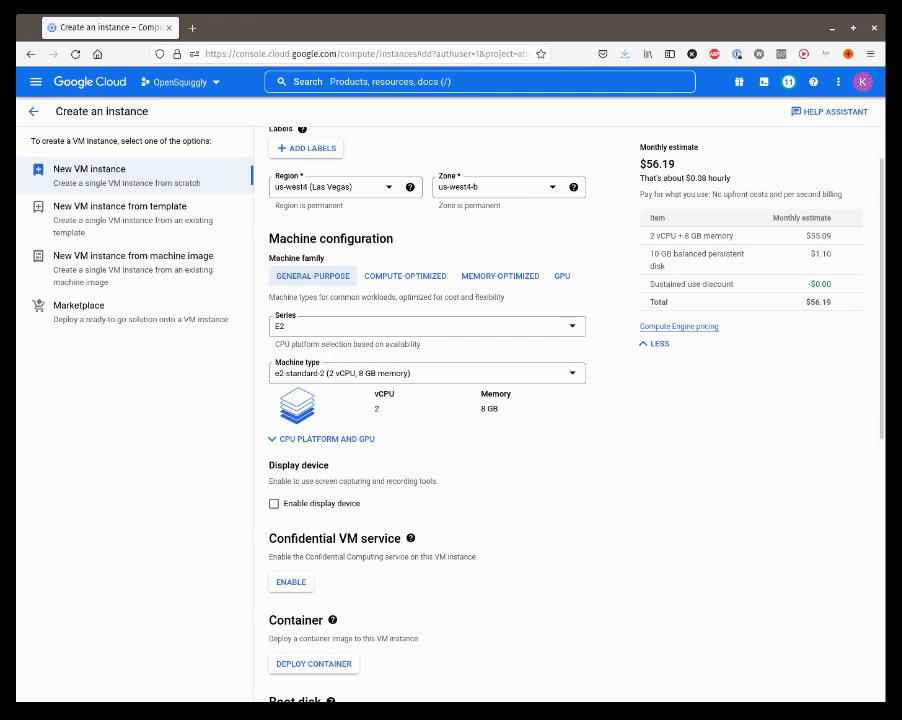
Step: Change the new VM's boot disk to the Ubuntu operating system from the public images
scroll(543, 535, "up", 1)
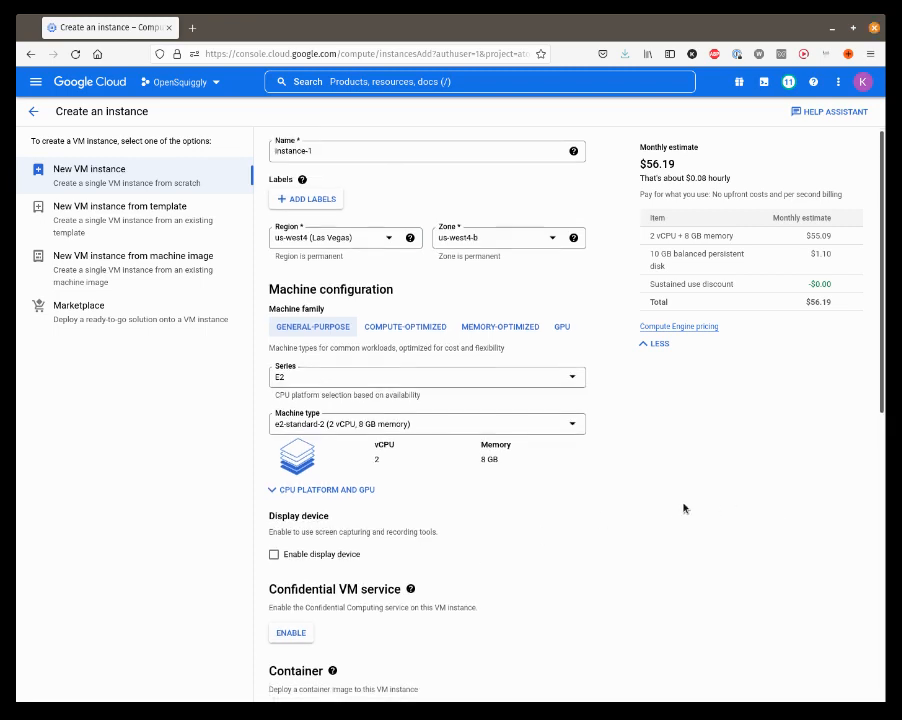
scroll(683, 508, "down", 5)
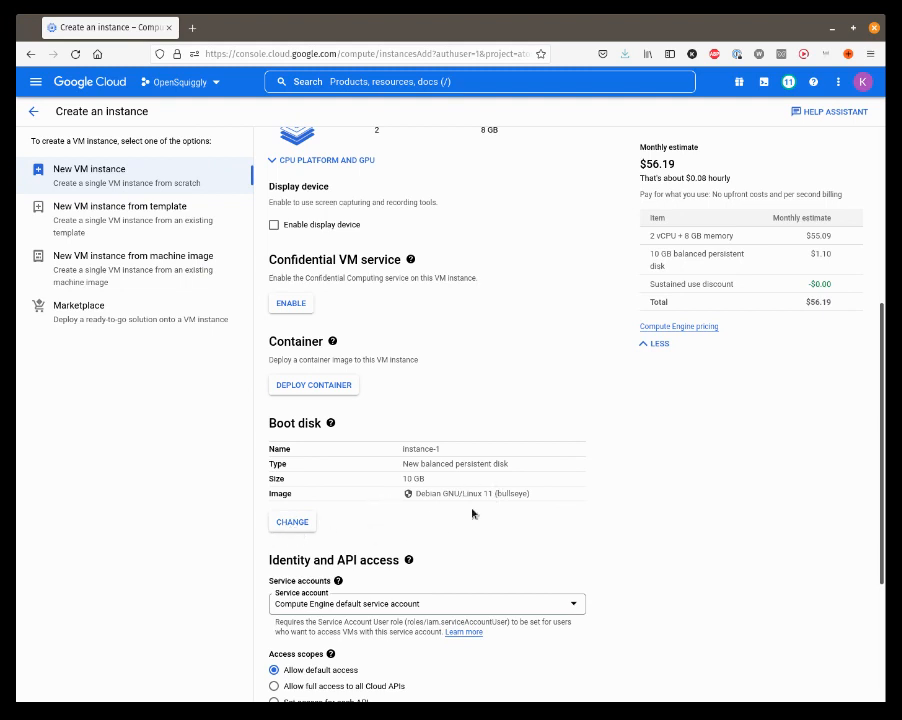
left_click(295, 522)
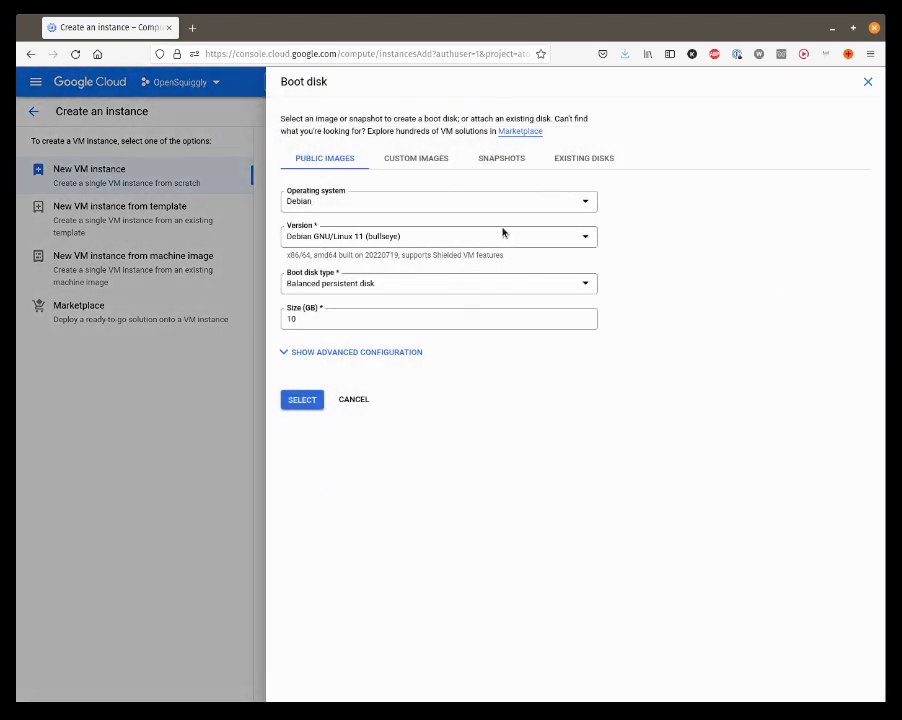
left_click(502, 232)
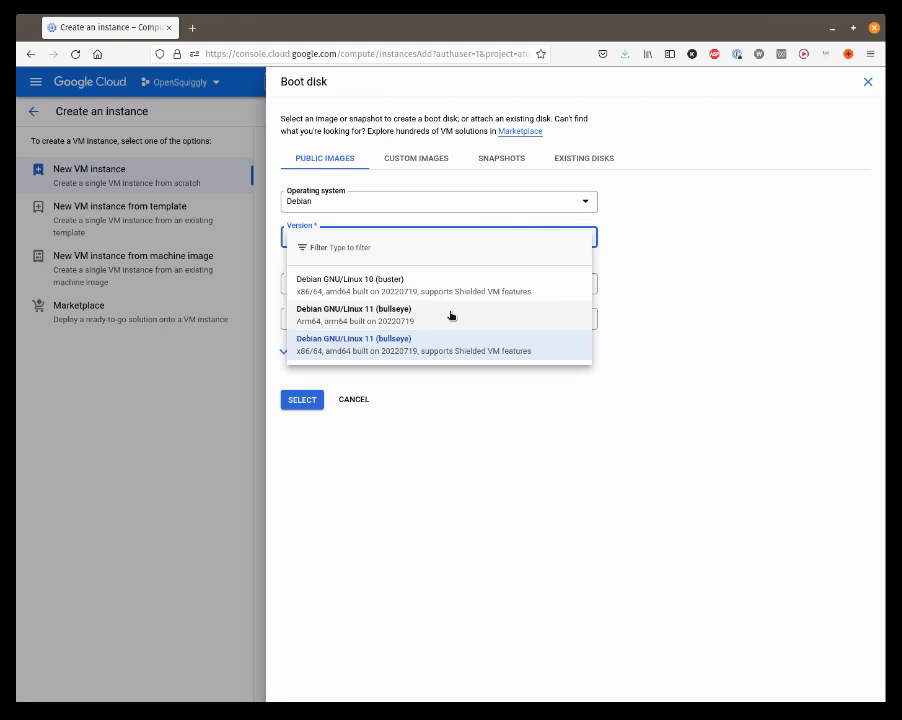
left_click(729, 268)
left_click(493, 204)
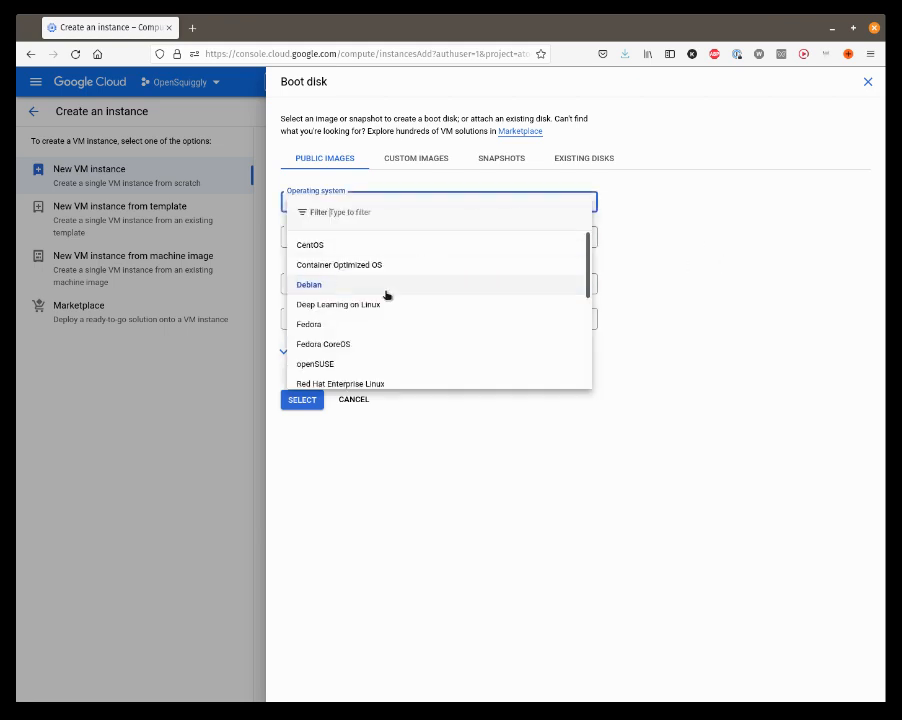
scroll(388, 298, "down", 2)
scroll(388, 298, "down", 2)
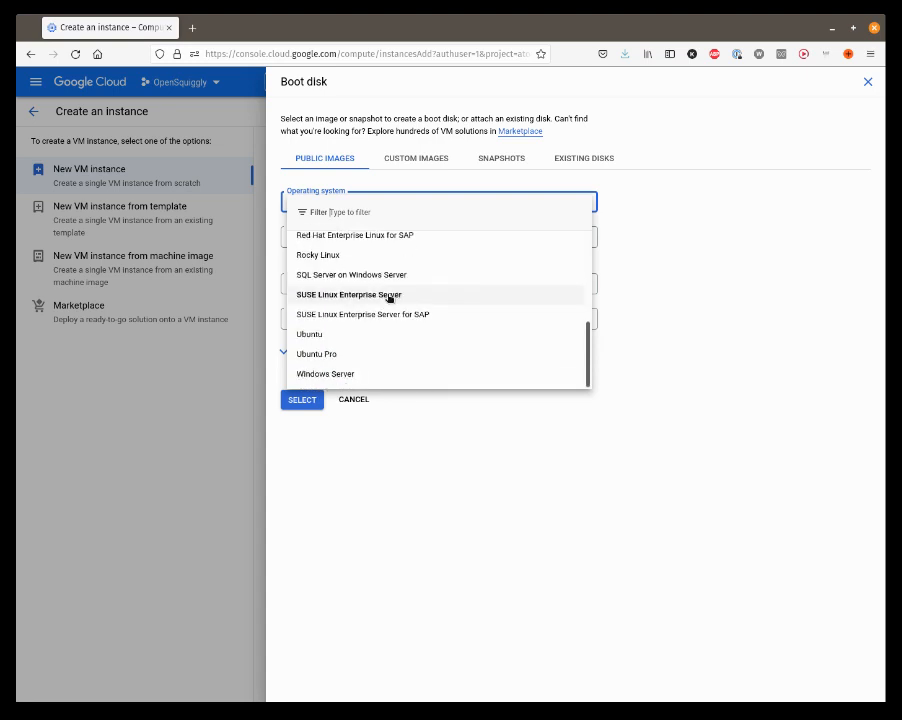
left_click(321, 331)
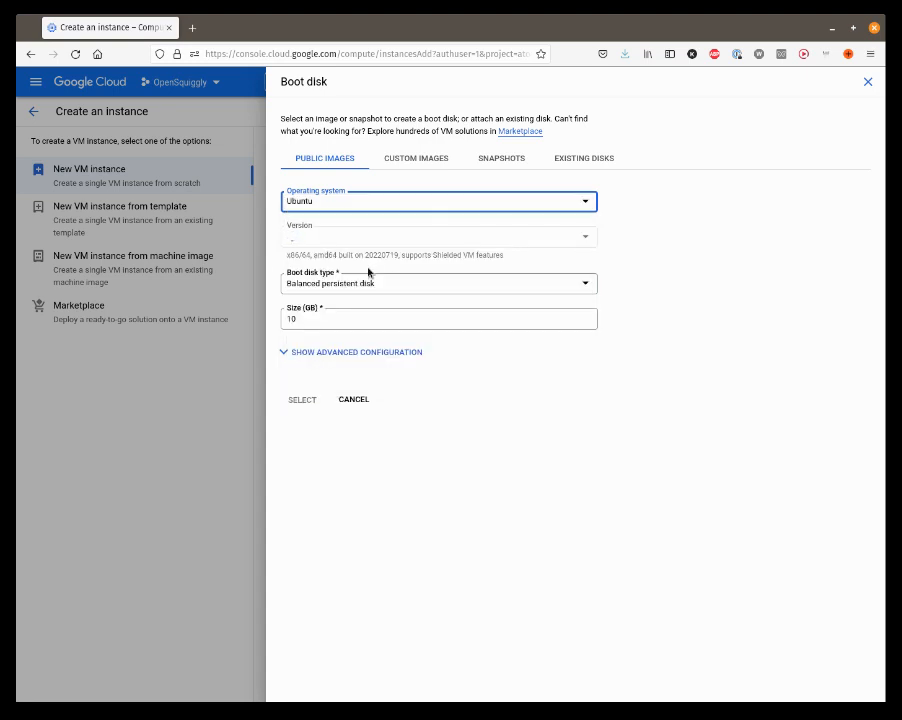
Step: Choose Ubuntu 20.04 LTS (x86/64) with a balanced persistent disk, and apply the boot disk selection
left_click(352, 238)
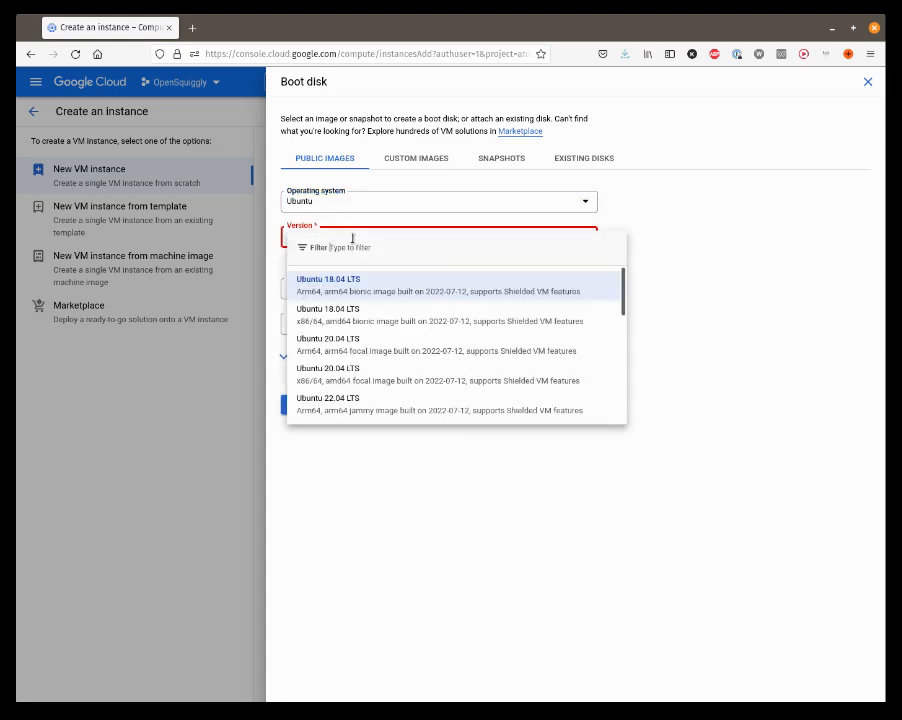
left_click(352, 380)
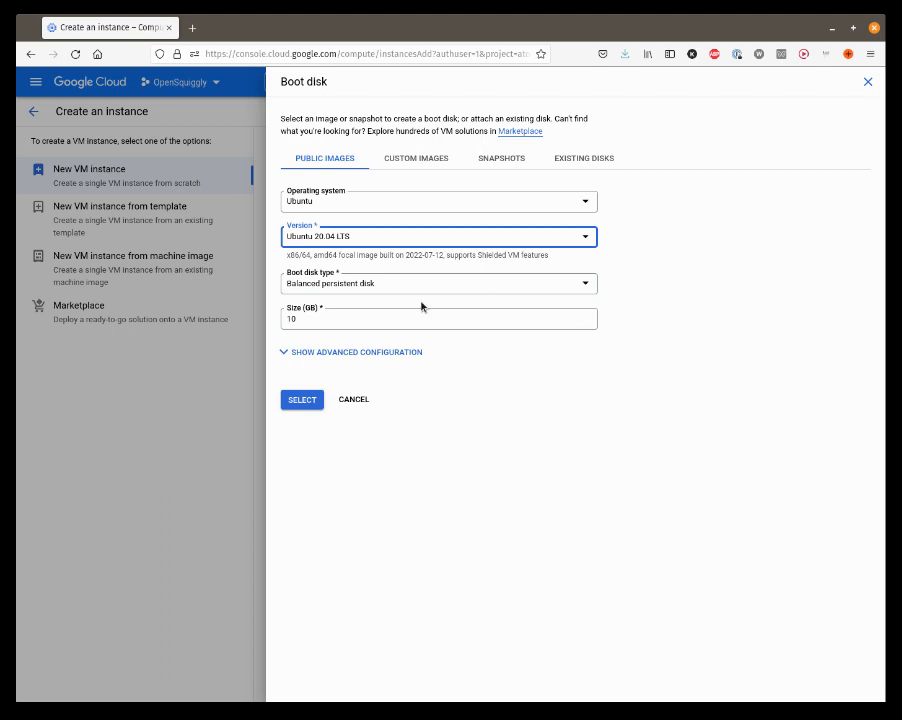
left_click(327, 288)
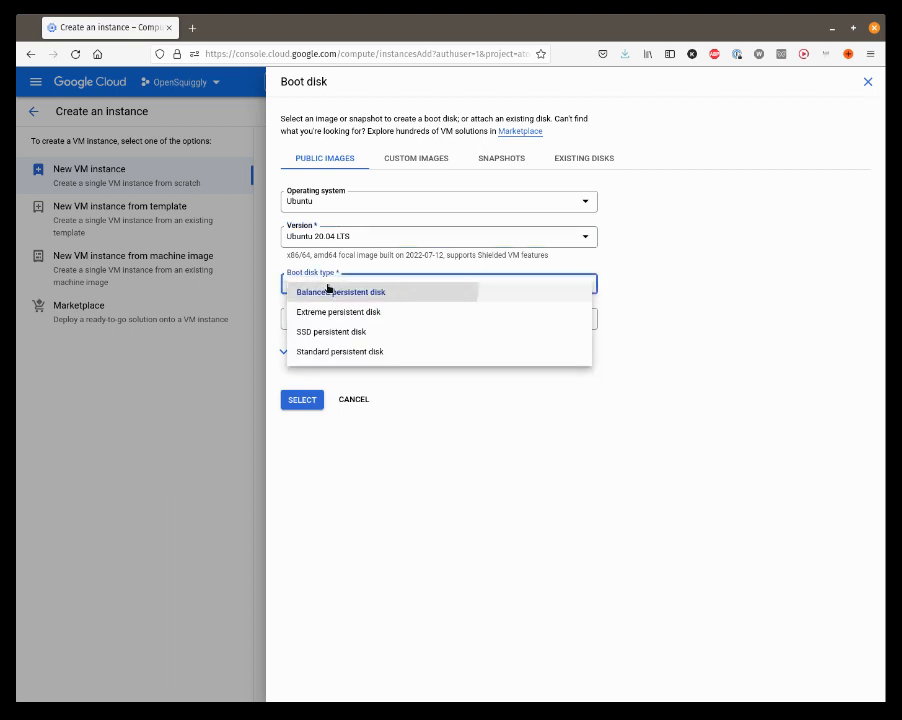
left_click(326, 290)
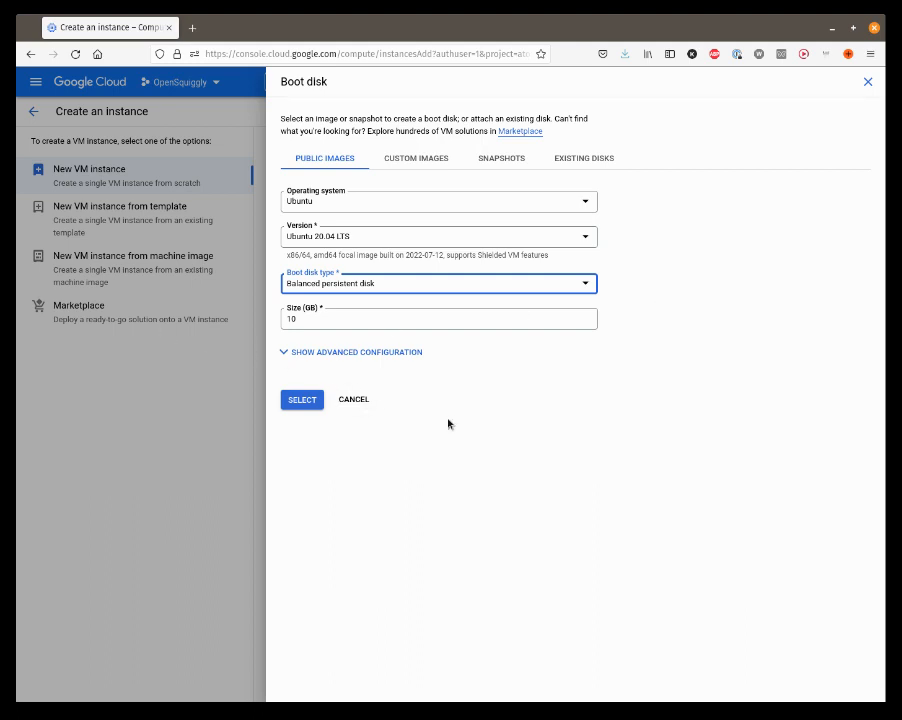
left_click(303, 401)
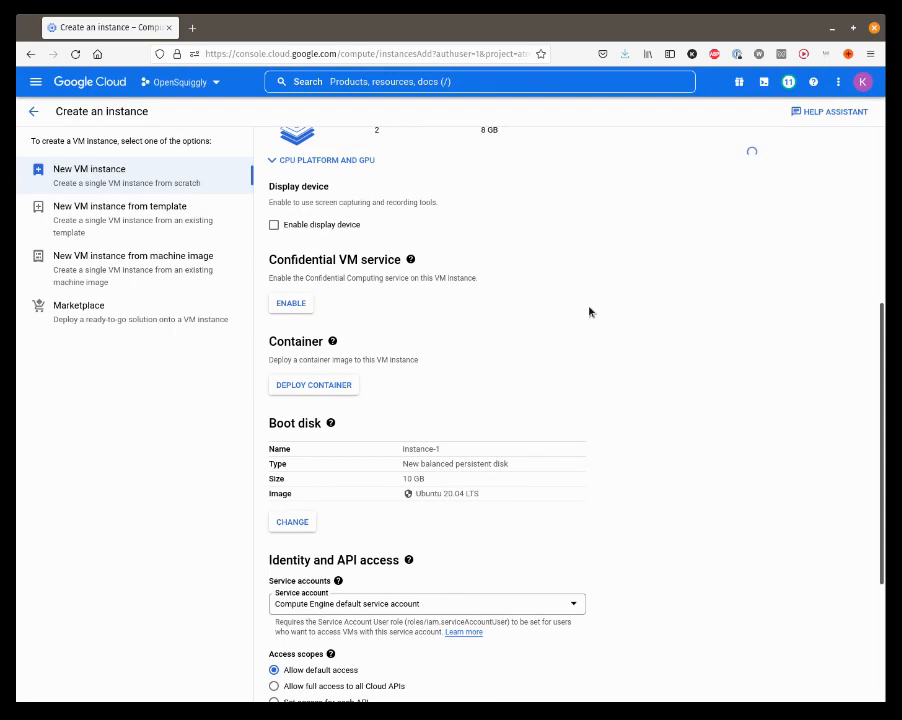
Step: Allow HTTP and HTTPS traffic through the VM's firewall and create the instance
scroll(589, 312, "down", 5)
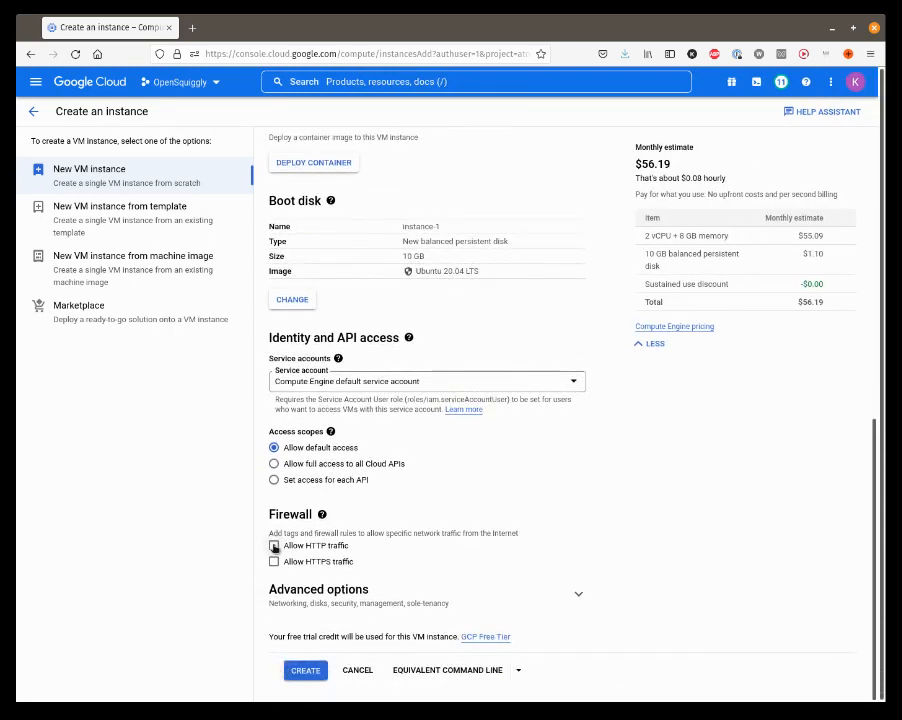
left_click(274, 546)
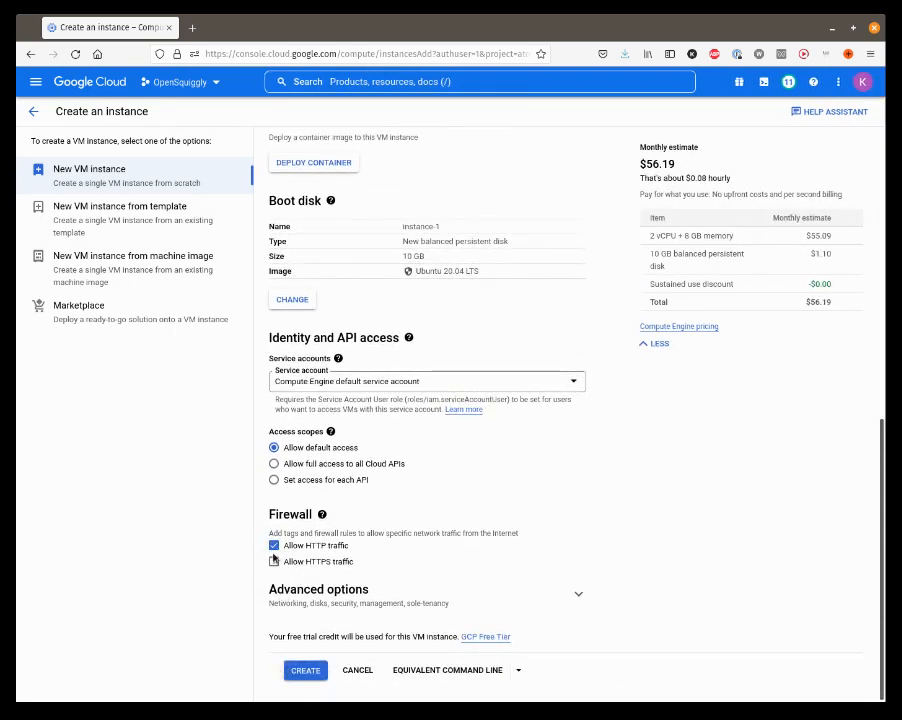
left_click(274, 561)
left_click(305, 672)
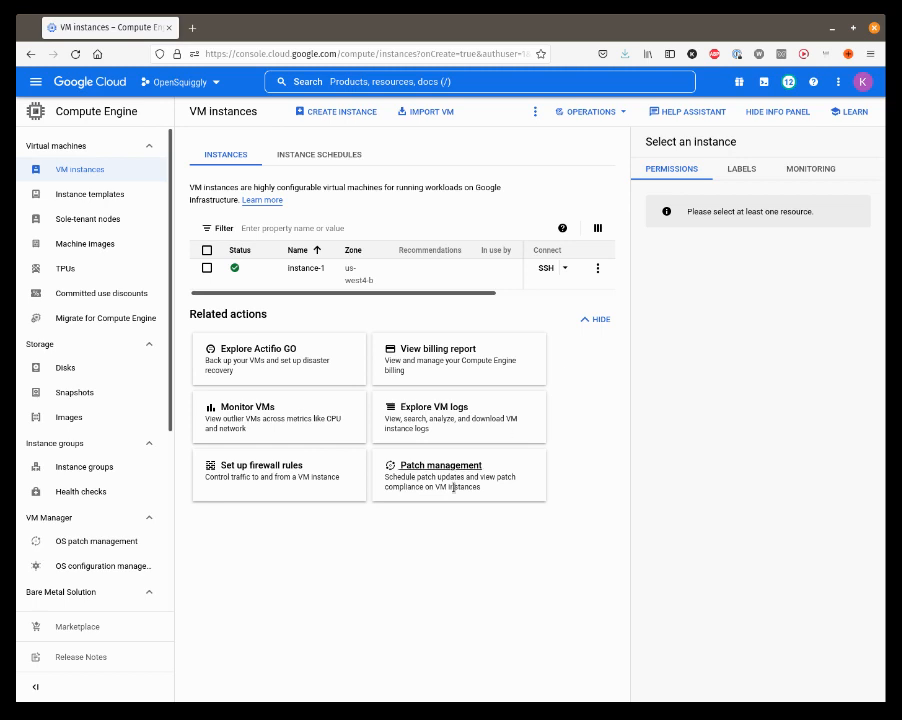
Step: Start creating a new Compute Engine storage disk and name it data-disk-1
left_click(83, 369)
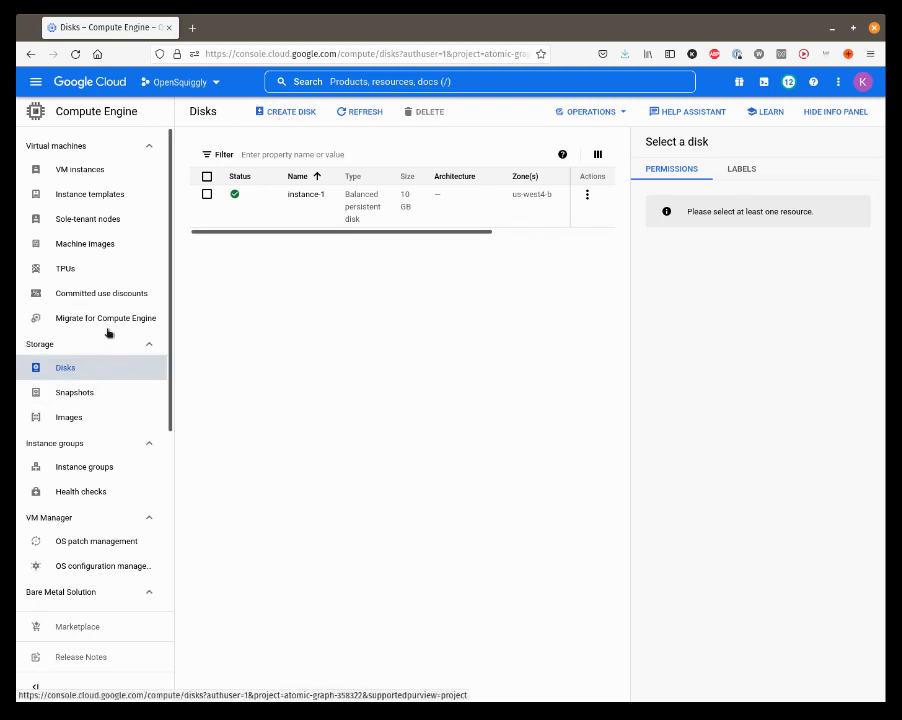
left_click(290, 113)
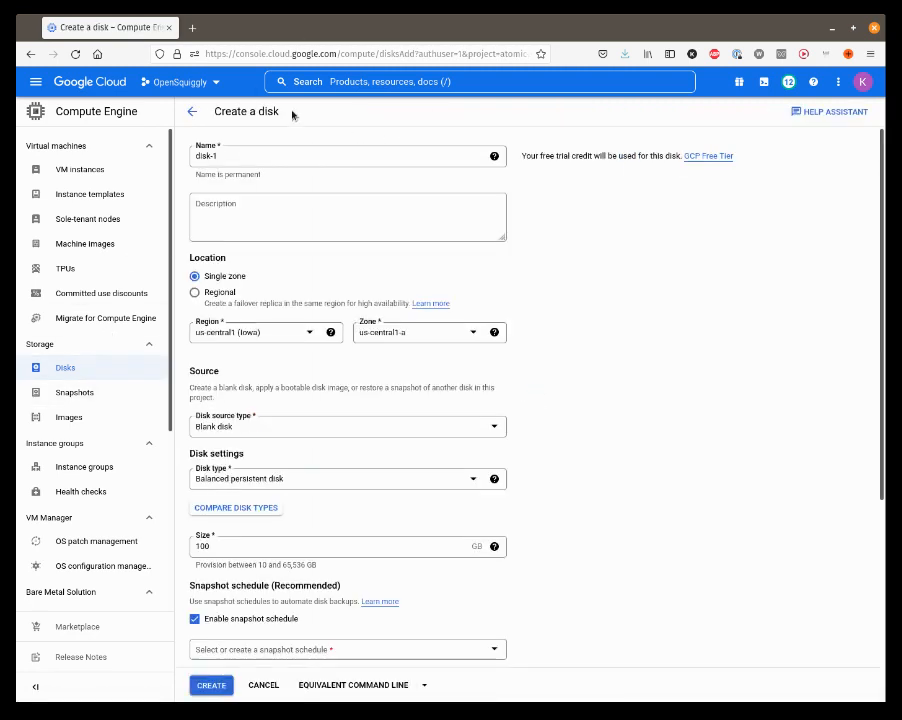
triple_click(229, 155)
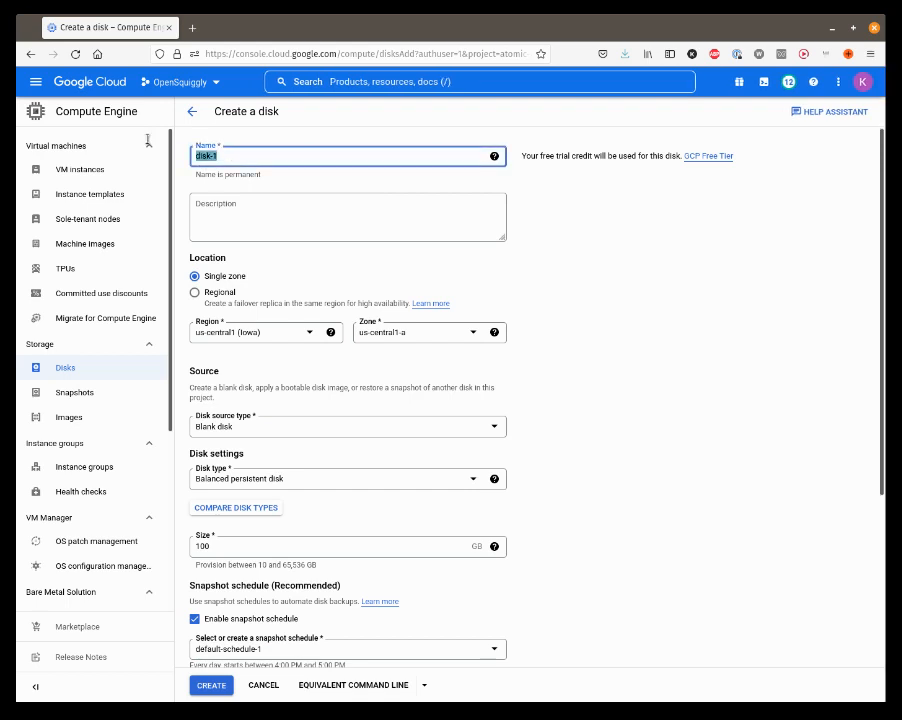
type("data-dosl")
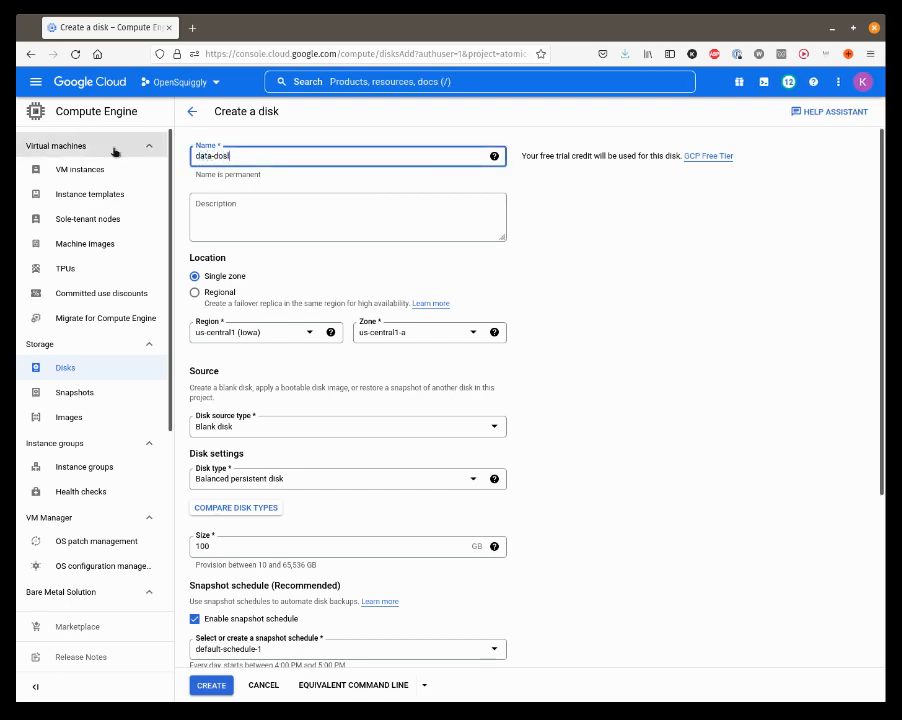
key("BackSpace")
key("BackSpace")
Step: Set the new disk's region to us-west4 (Las Vegas)
left_click(310, 338)
scroll(300, 408, "down", 3)
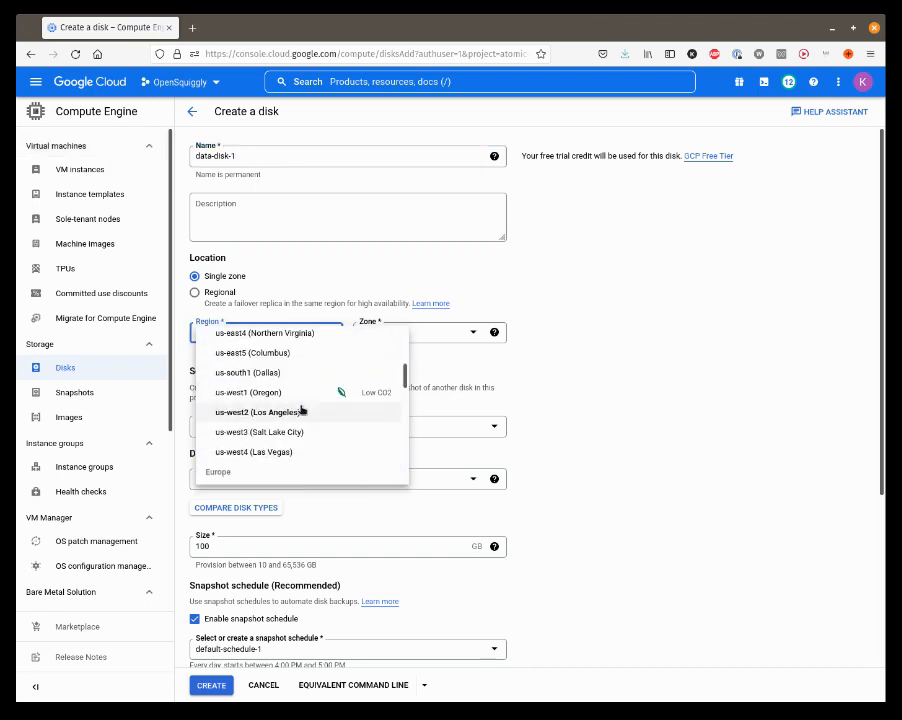
left_click(259, 452)
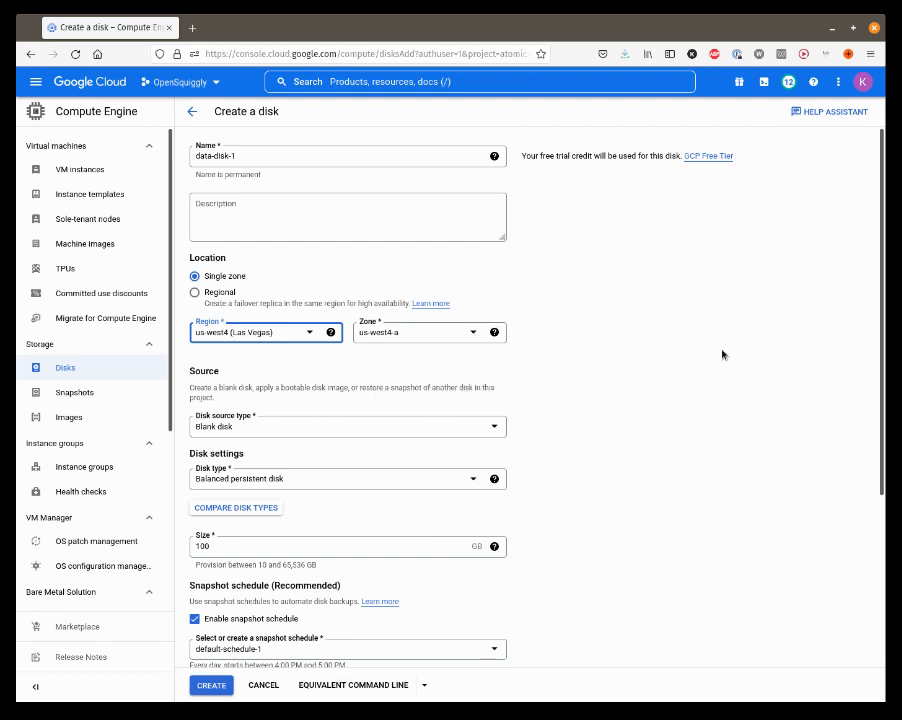
Step: Set the new disk's type to SSD persistent disk and its size to 30 GB
scroll(697, 389, "down", 1)
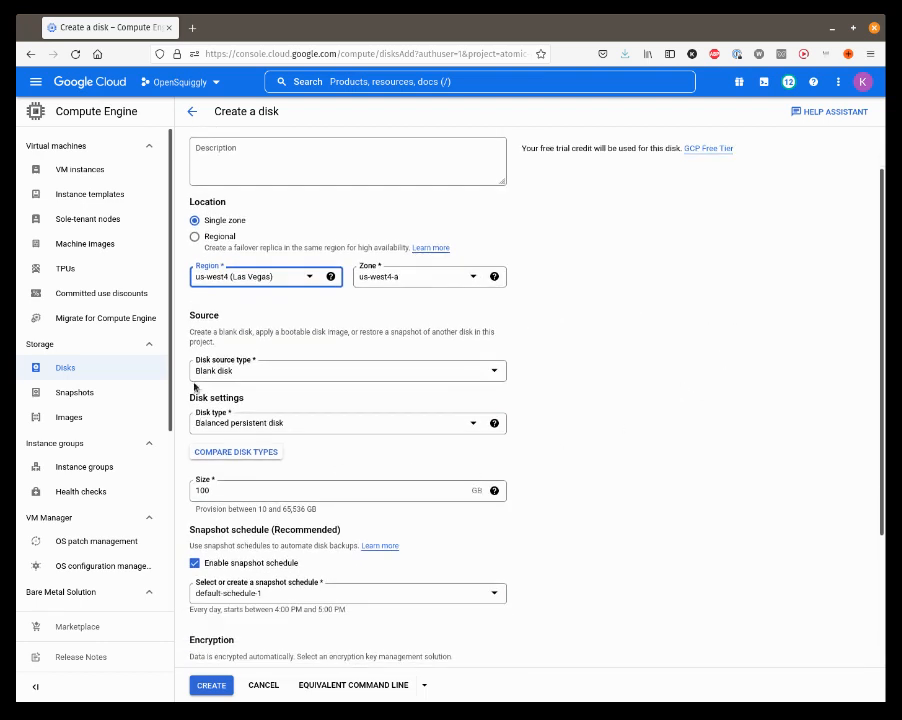
left_click(473, 425)
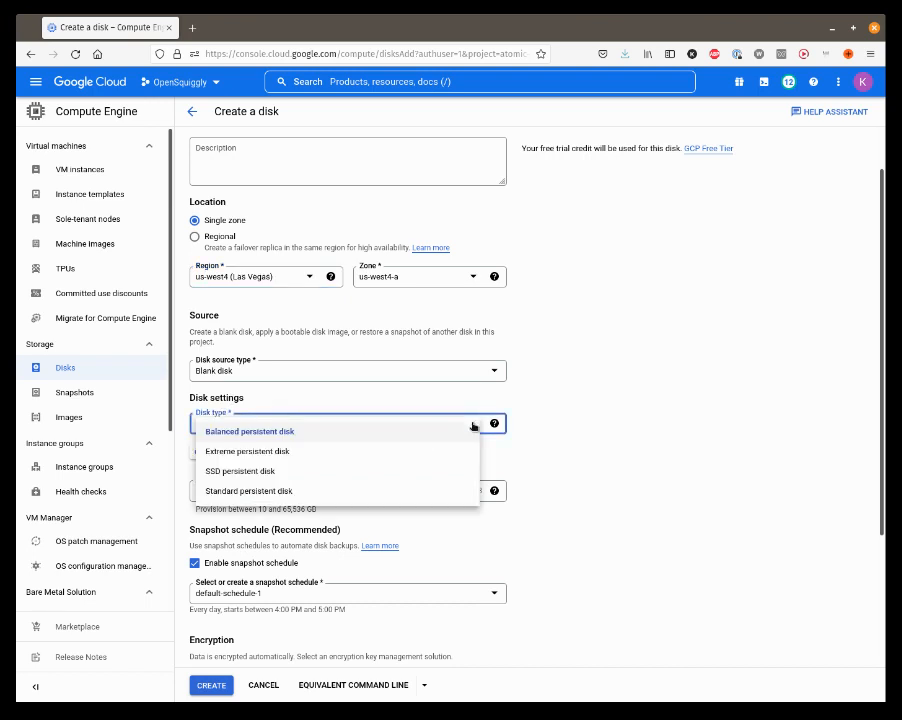
left_click(241, 473)
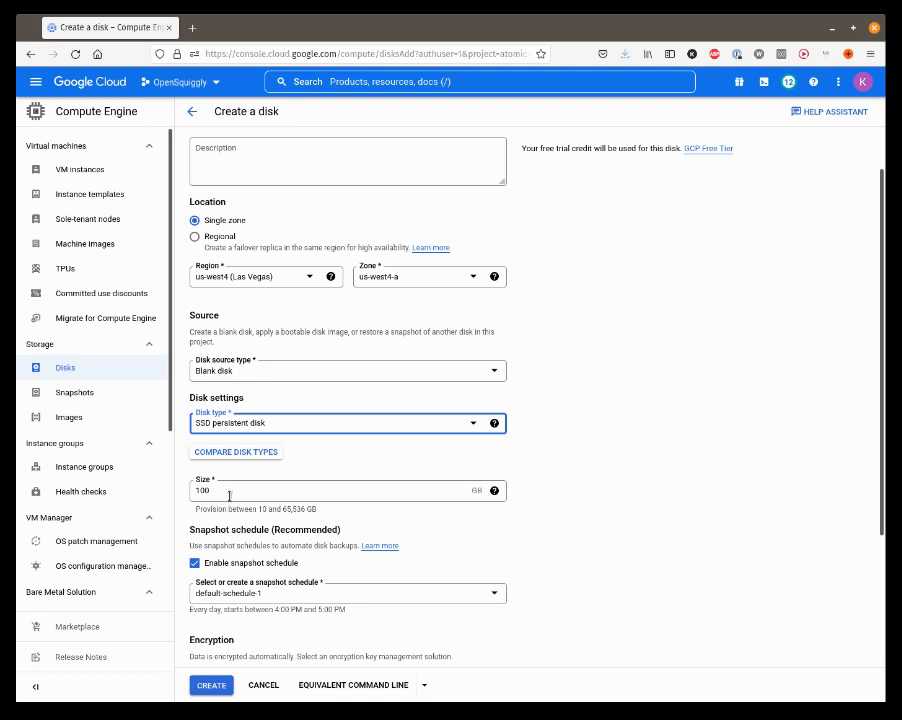
left_click_drag(229, 491, 182, 487)
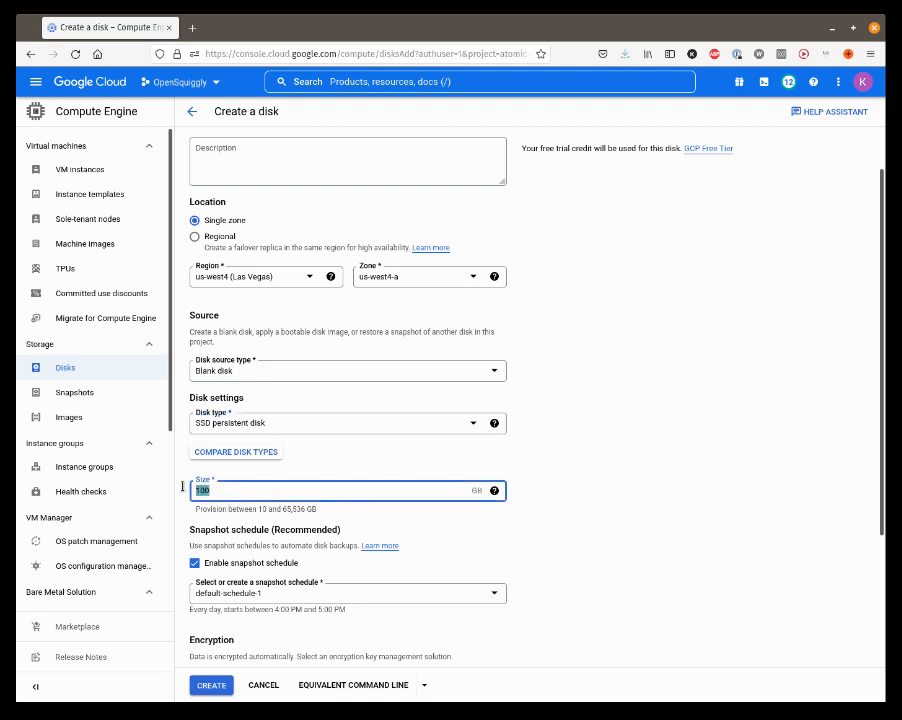
type("80")
Step: Disable the snapshot schedule for the new disk
left_click(195, 563)
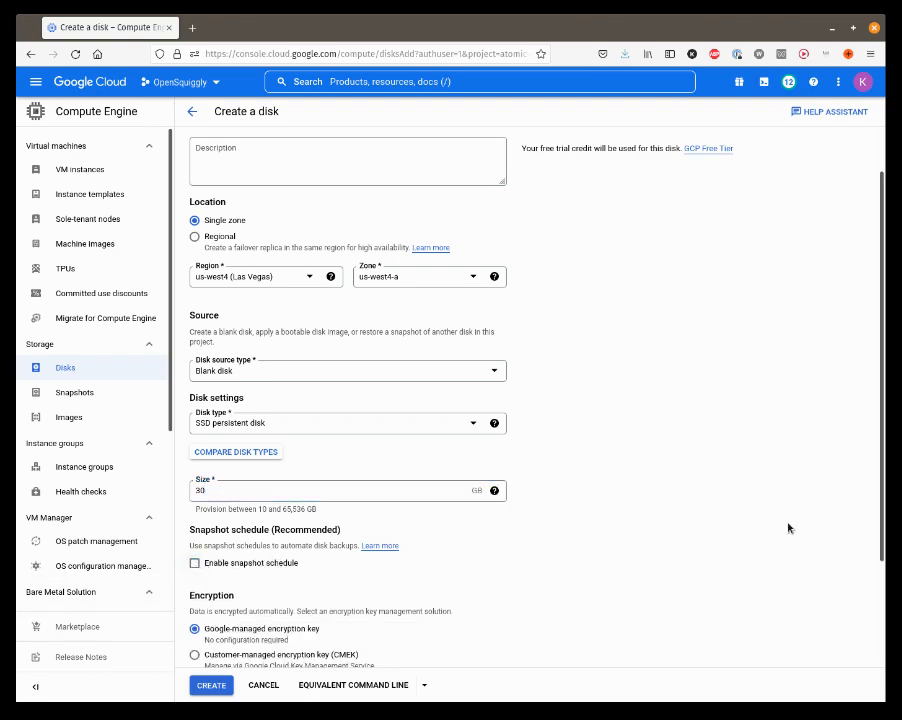
scroll(788, 528, "down", 2)
scroll(788, 528, "down", 1)
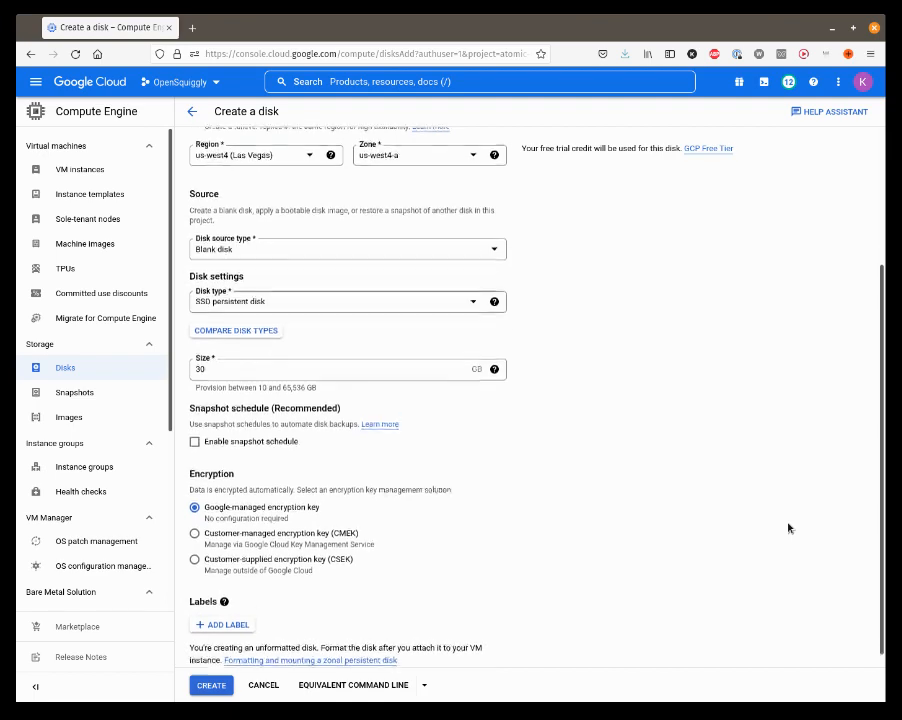
Step: Review the settings of data-disk-1 and create the disk
scroll(788, 528, "up", 3)
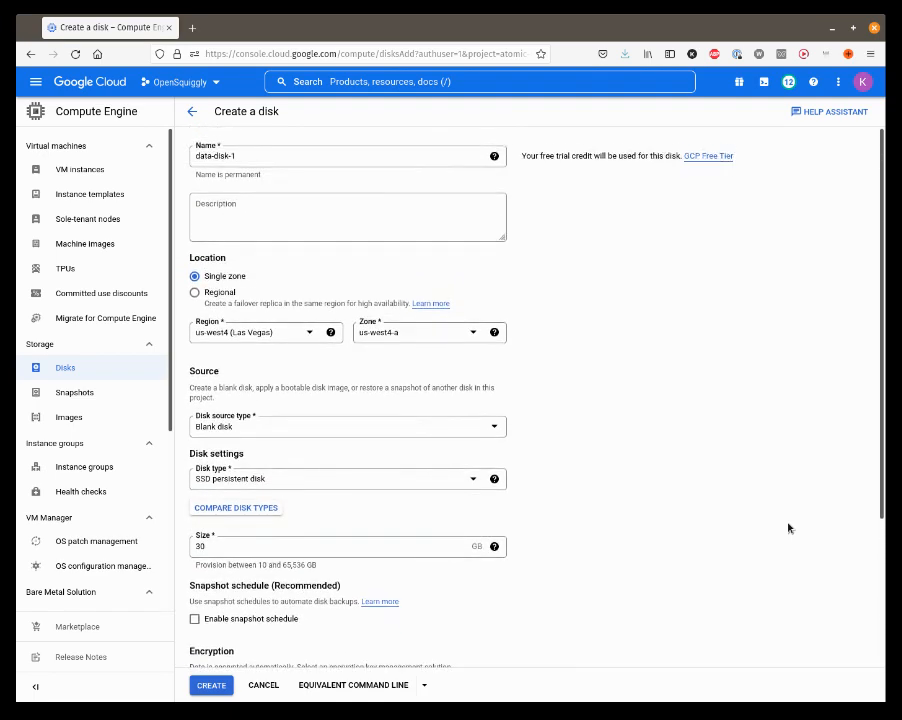
scroll(788, 528, "down", 1)
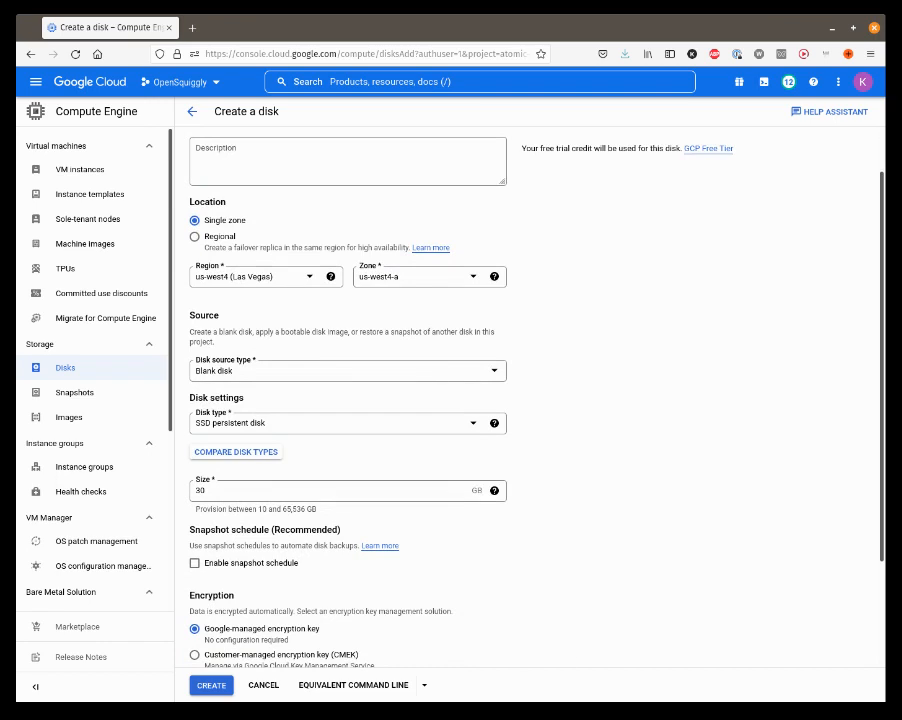
left_click(208, 688)
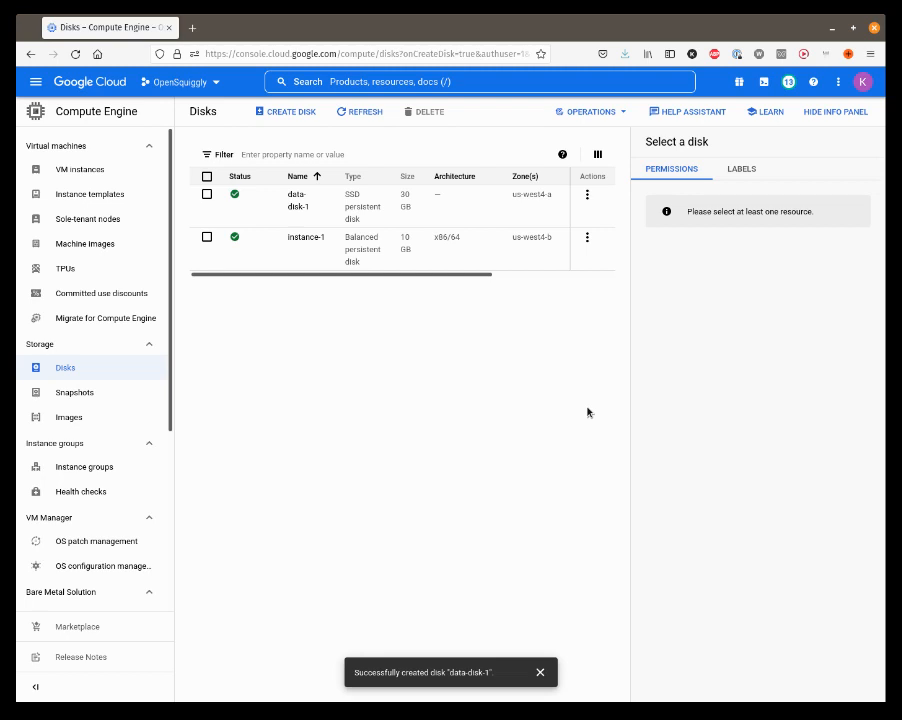
Step: View the details of the instance-1 disk and open the VM instance instance-1 for editing
left_click(298, 240)
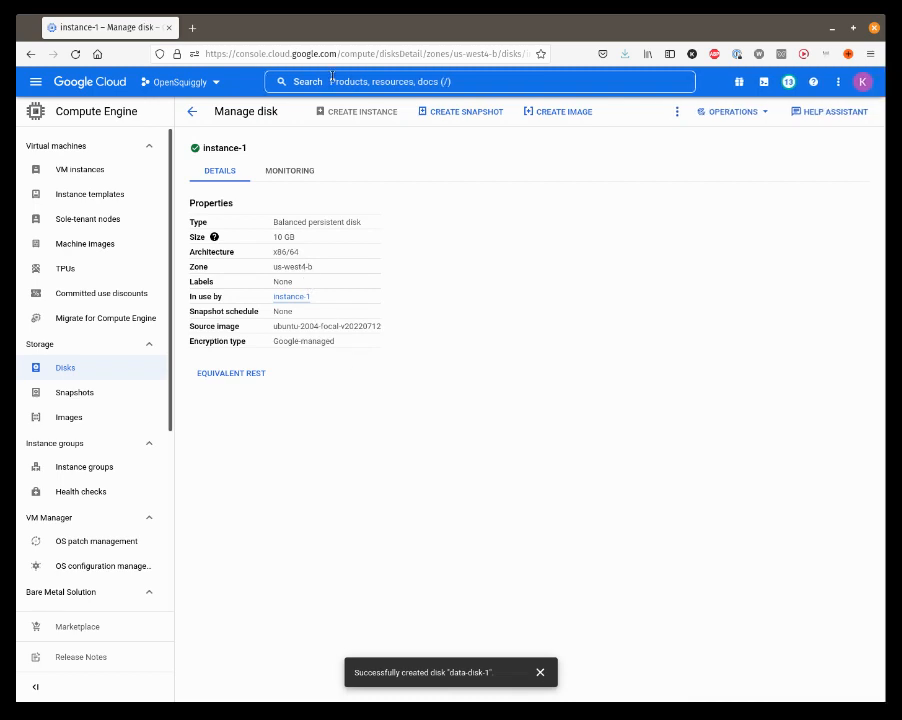
left_click(78, 174)
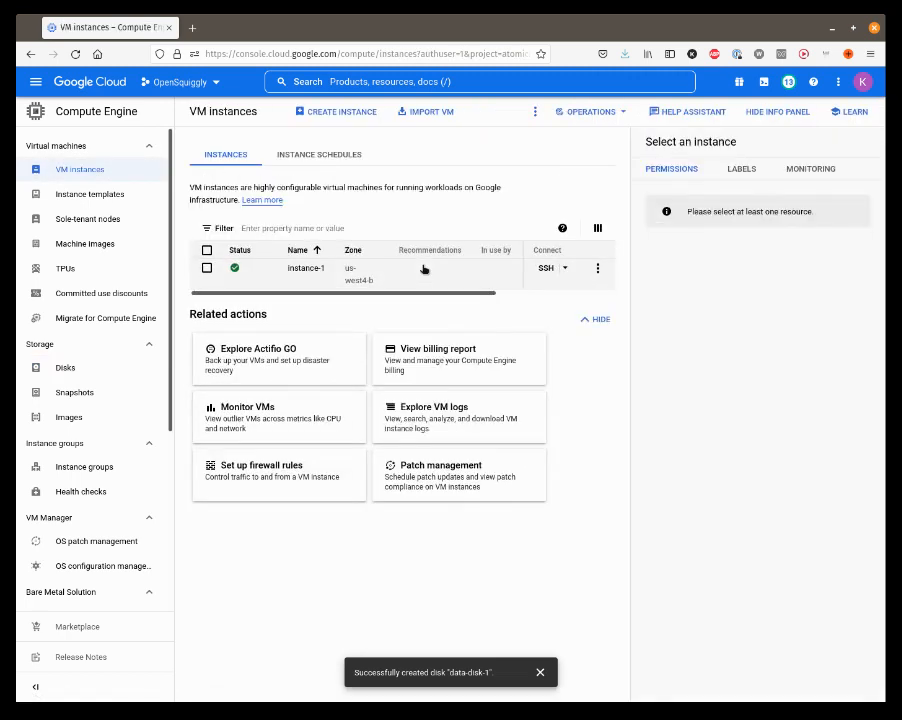
left_click(302, 267)
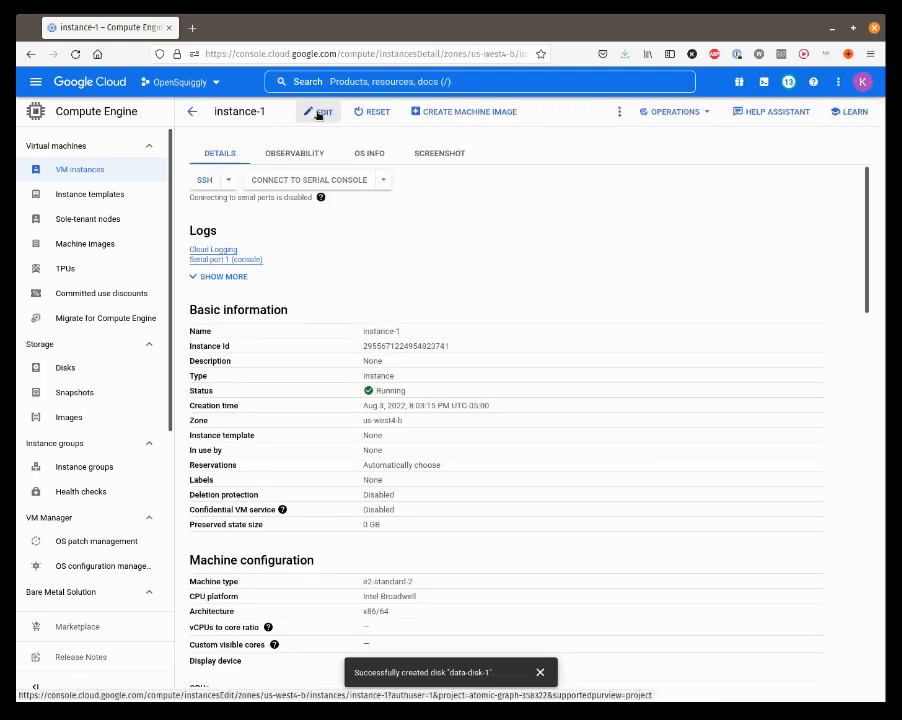
left_click(318, 113)
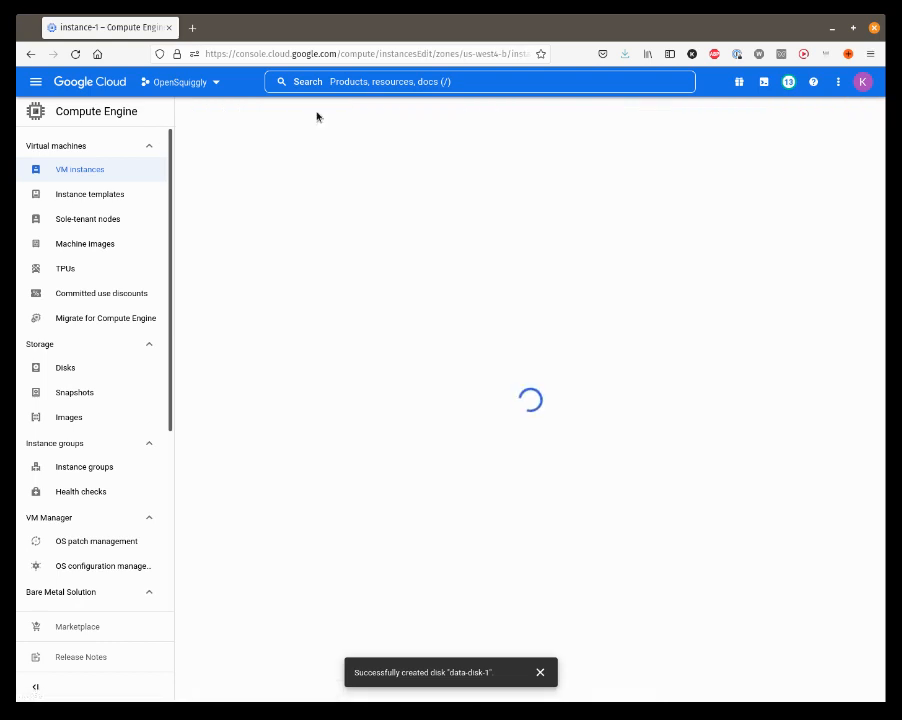
Step: Try to attach an existing disk to instance-1 as an additional disk, and cancel the attachment
scroll(396, 317, "down", 6)
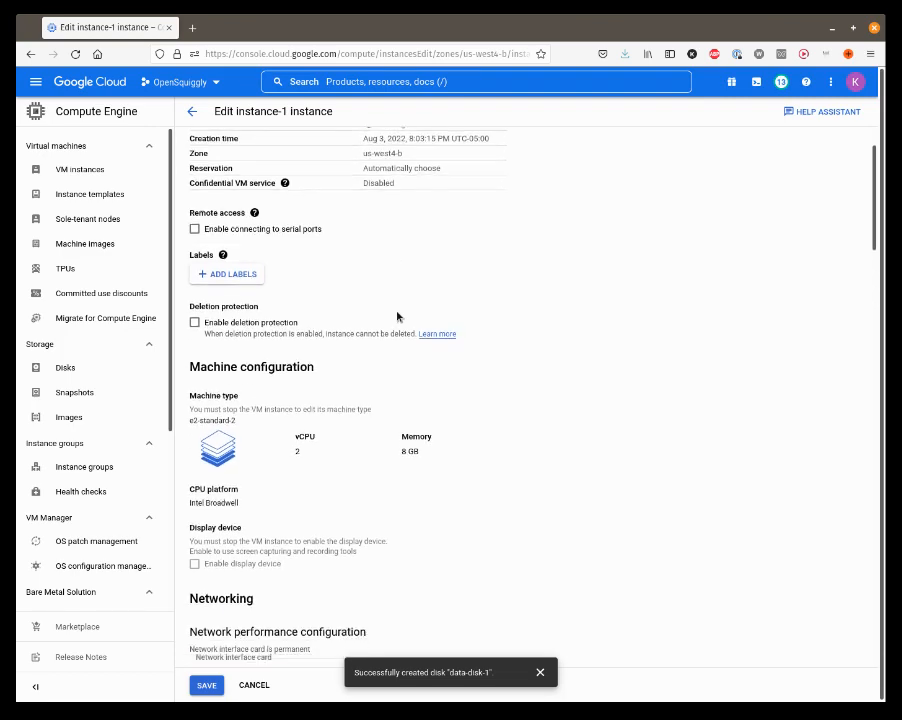
scroll(396, 317, "down", 5)
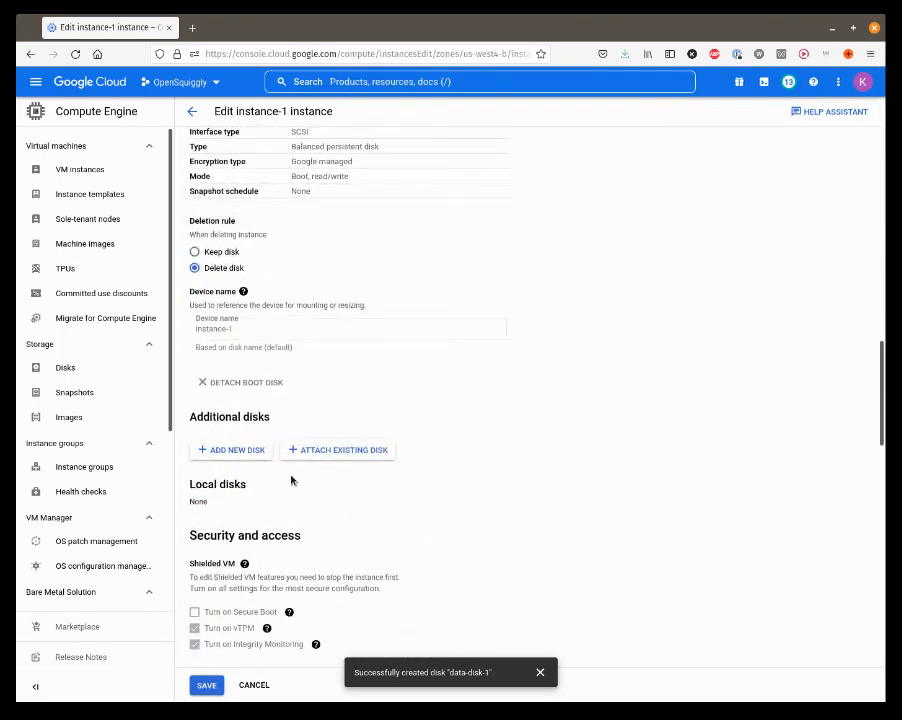
left_click(336, 451)
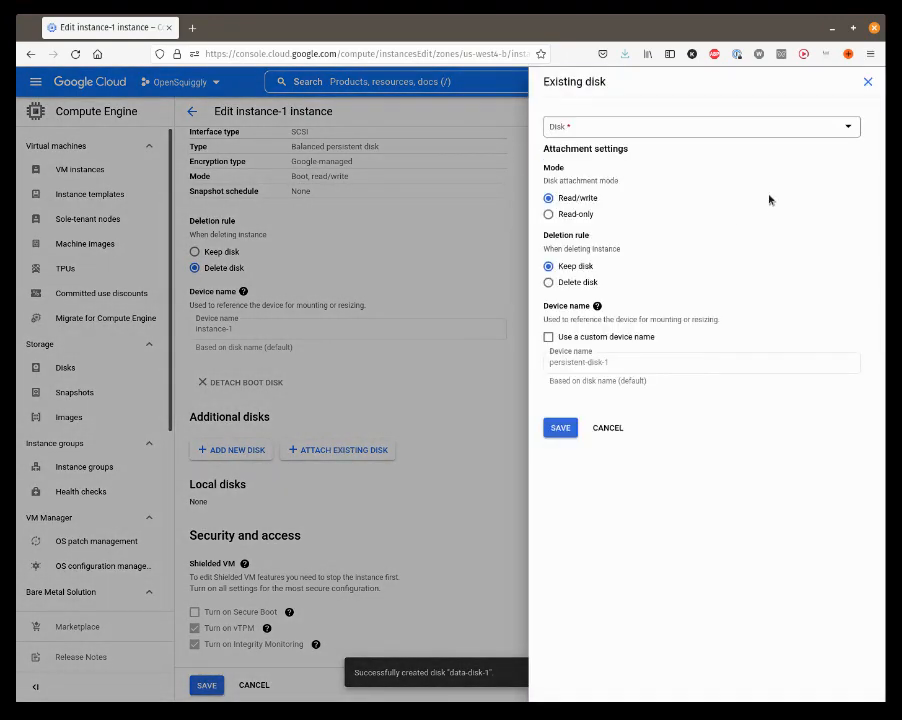
left_click(621, 129)
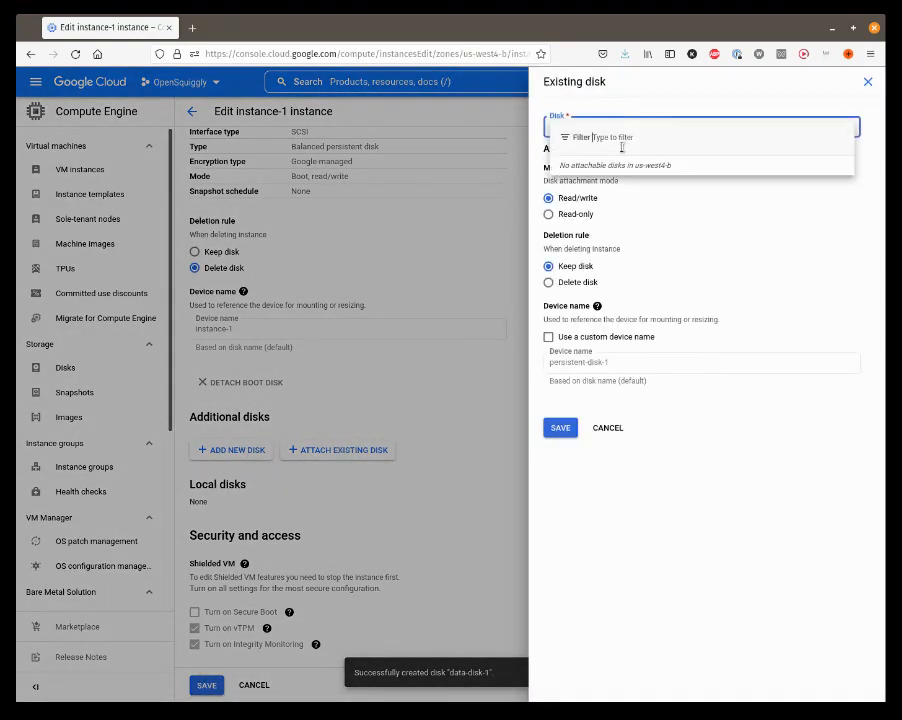
left_click(672, 266)
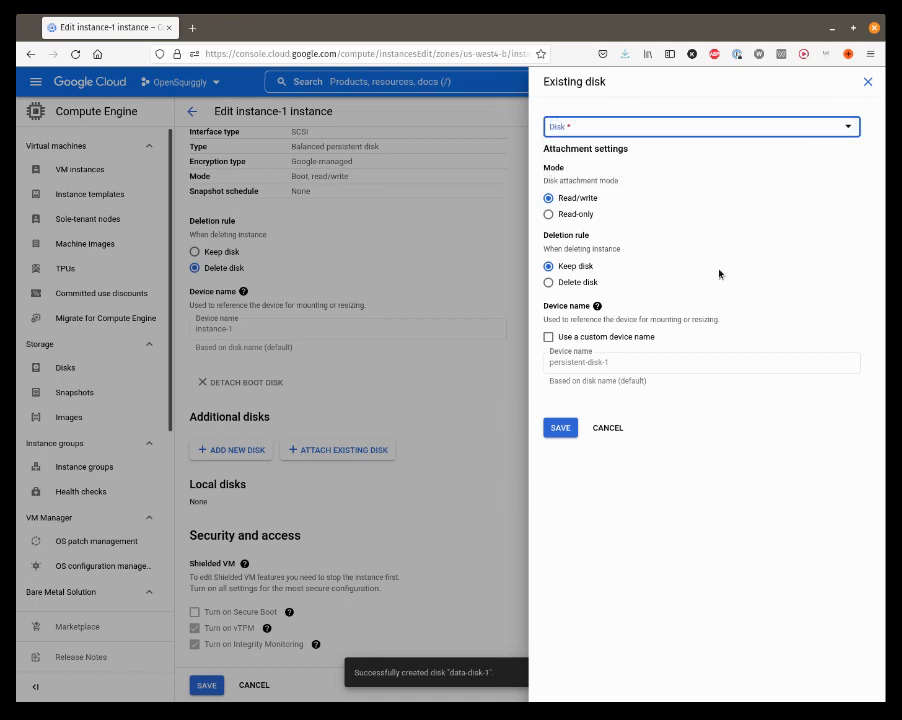
left_click(728, 127)
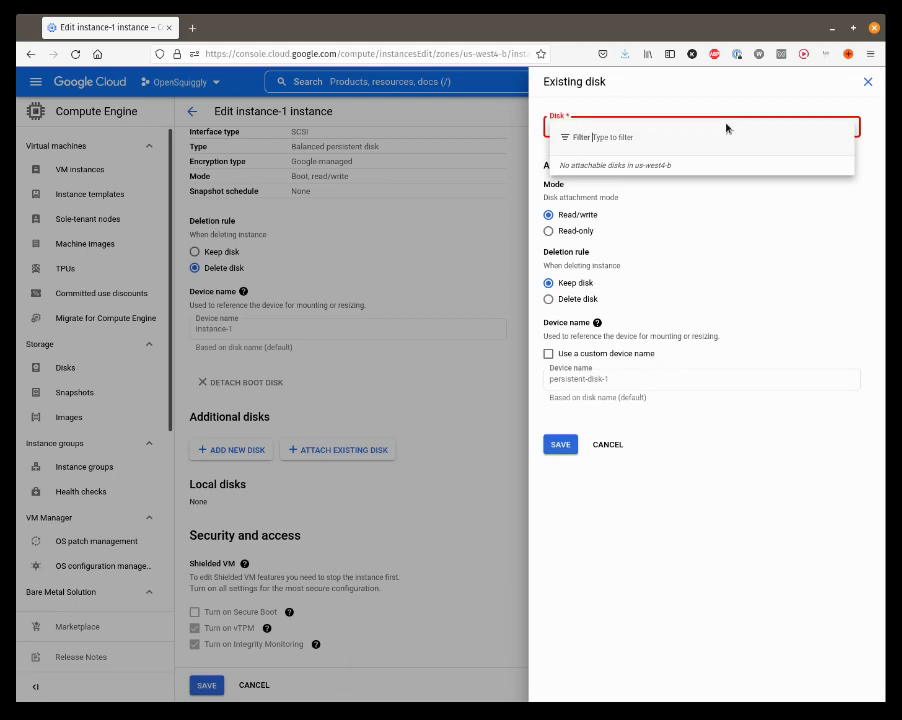
left_click(604, 476)
left_click(607, 445)
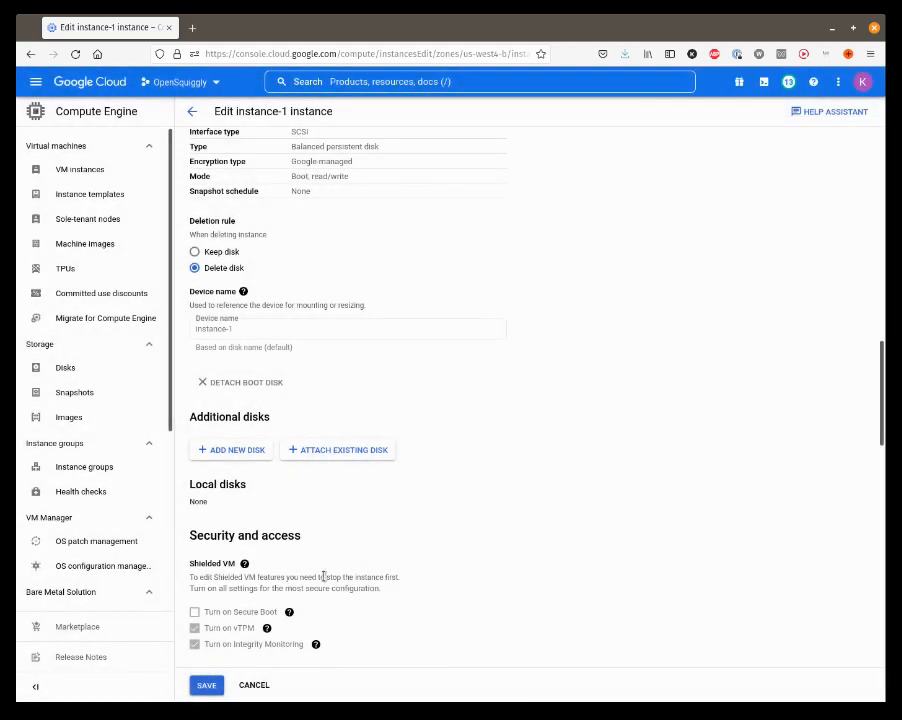
Step: Try attaching an existing disk to instance-1 again, filtering the available disks by "data-dis"
left_click(335, 449)
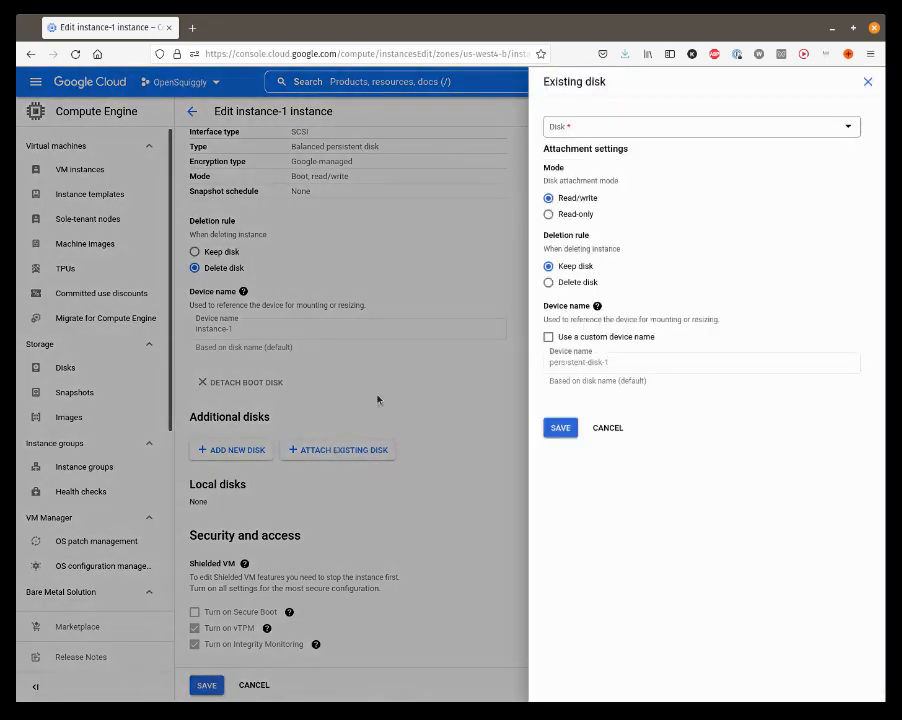
left_click(630, 127)
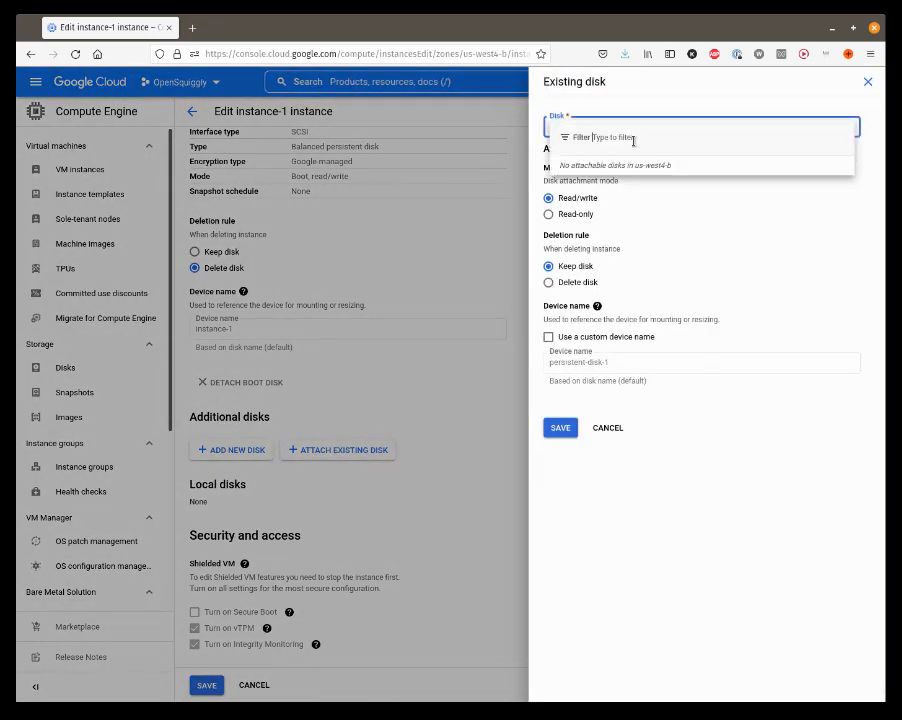
type("data-dis")
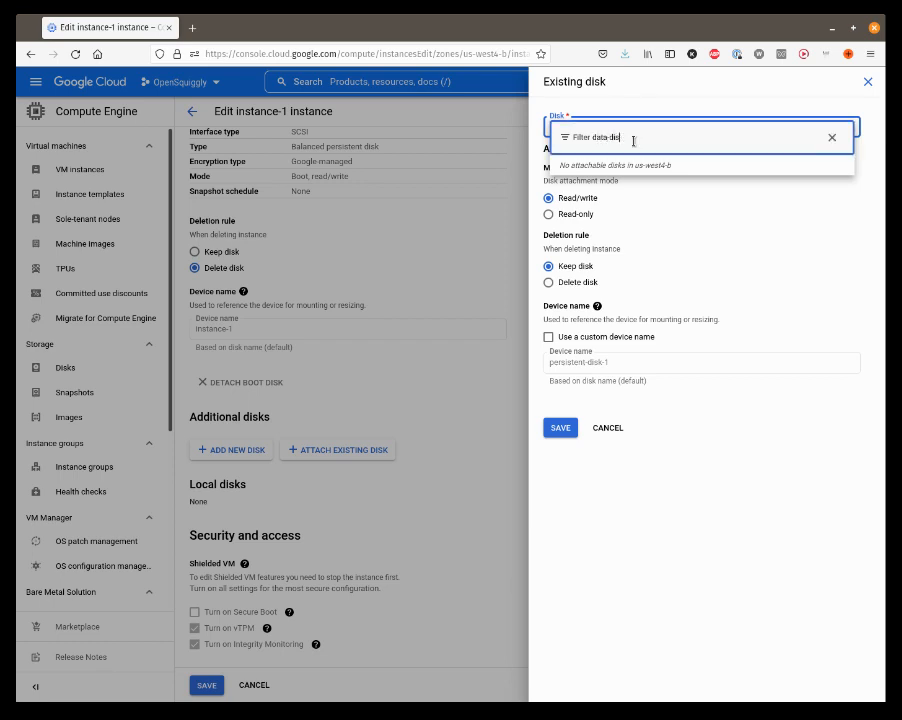
key("BackSpace")
key("BackSpace")
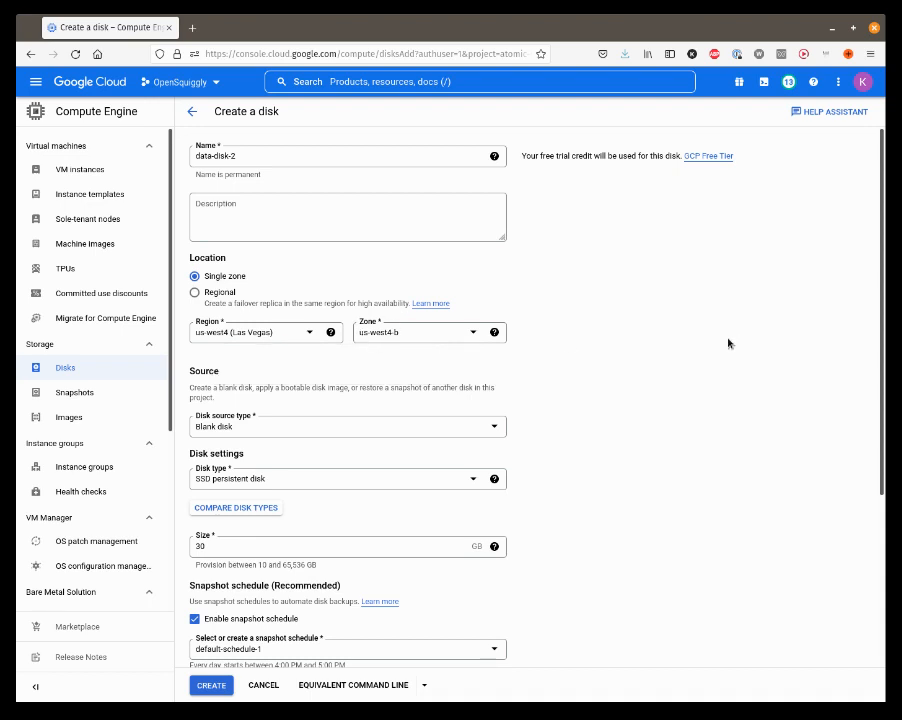
Step: Set the zone of data-disk-2 to us-west4-a and disable its snapshot schedule
left_click(410, 334)
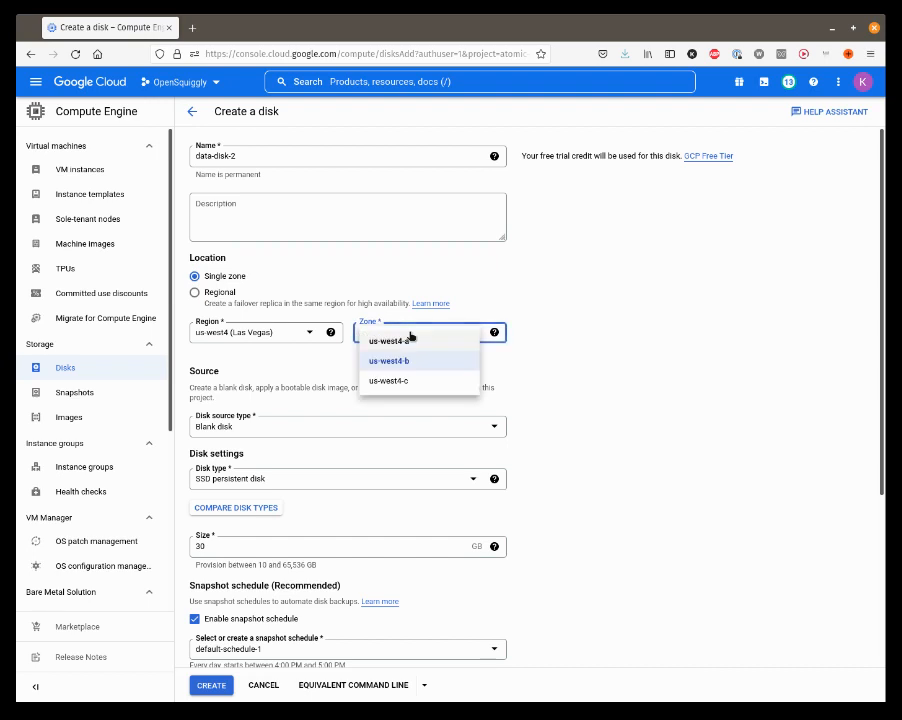
left_click(408, 346)
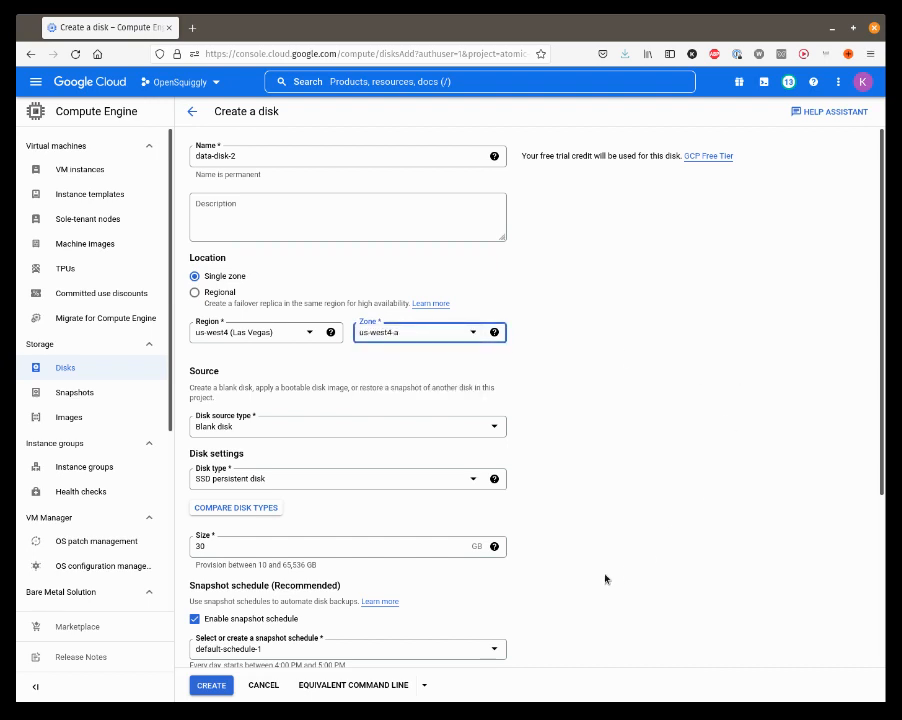
left_click(194, 618)
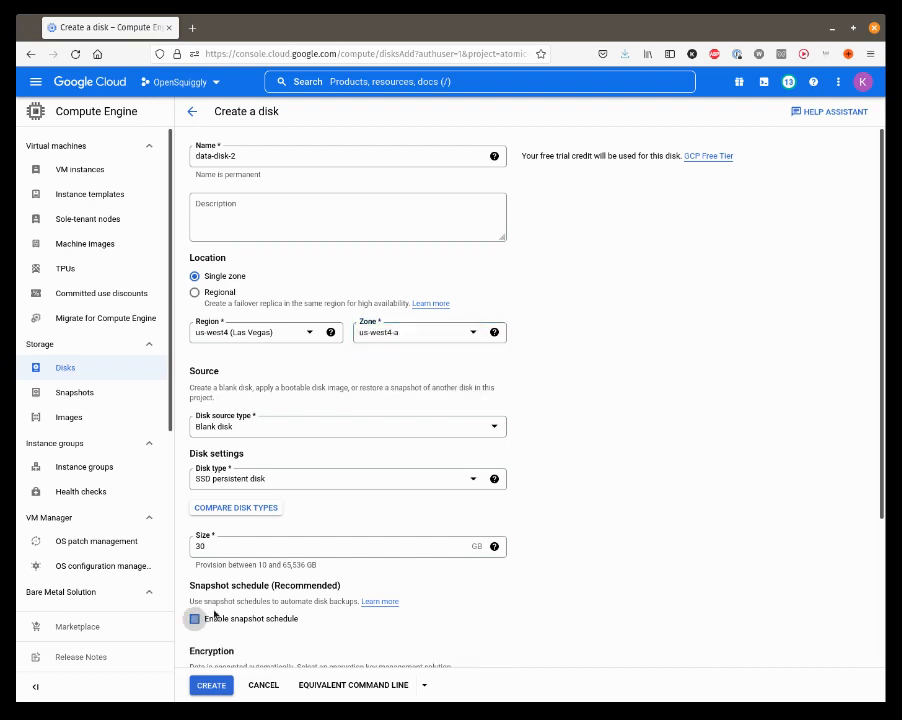
Step: Change the zone of data-disk-2 to us-west4-b and create the disk
left_click(460, 336)
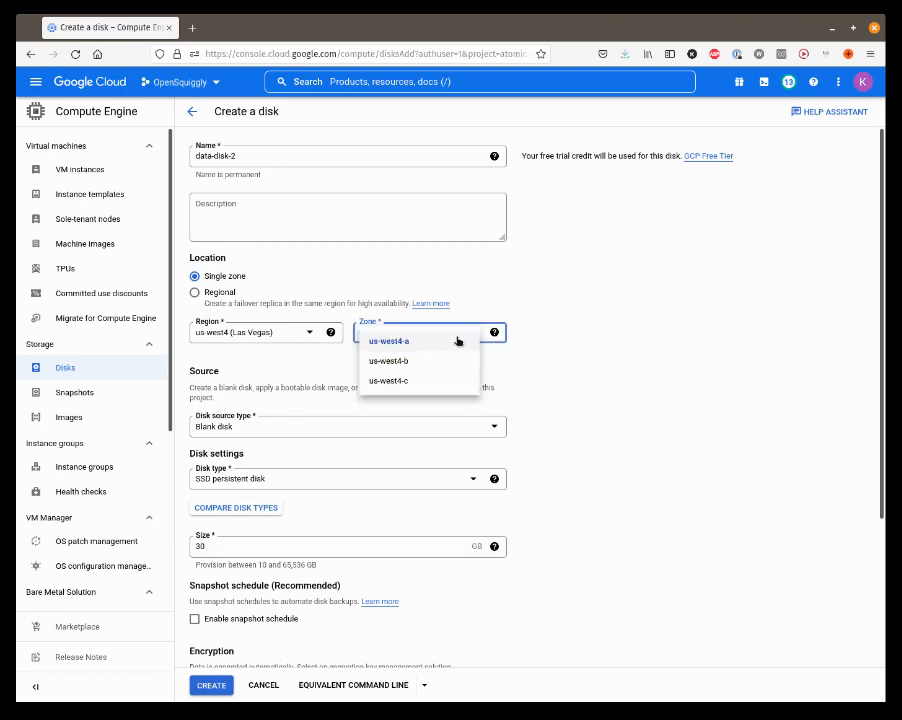
left_click(409, 362)
scroll(666, 470, "down", 3)
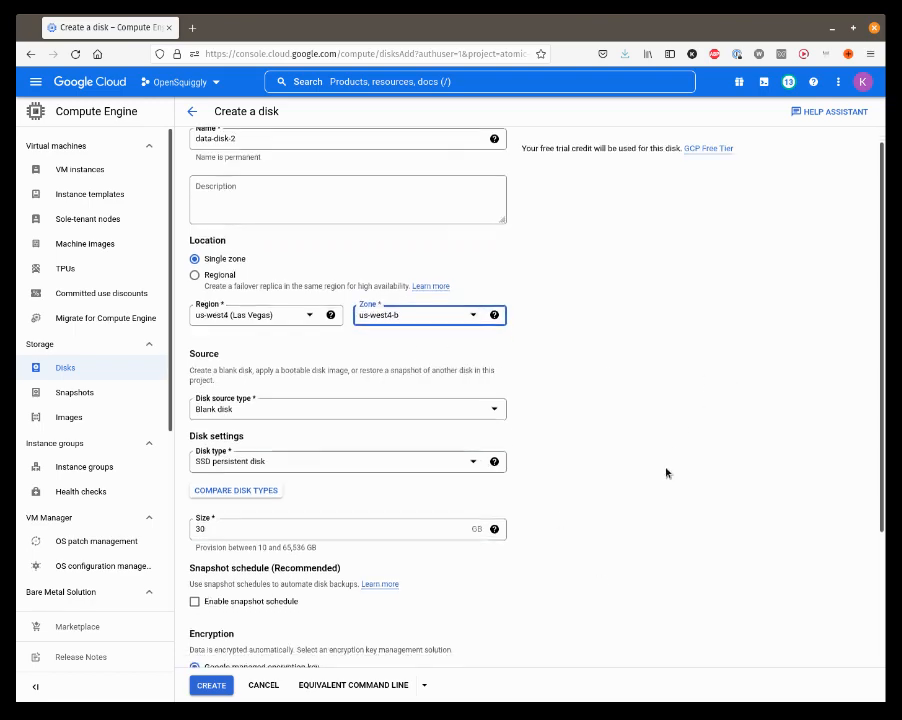
scroll(666, 470, "up", 2)
scroll(666, 471, "down", 3)
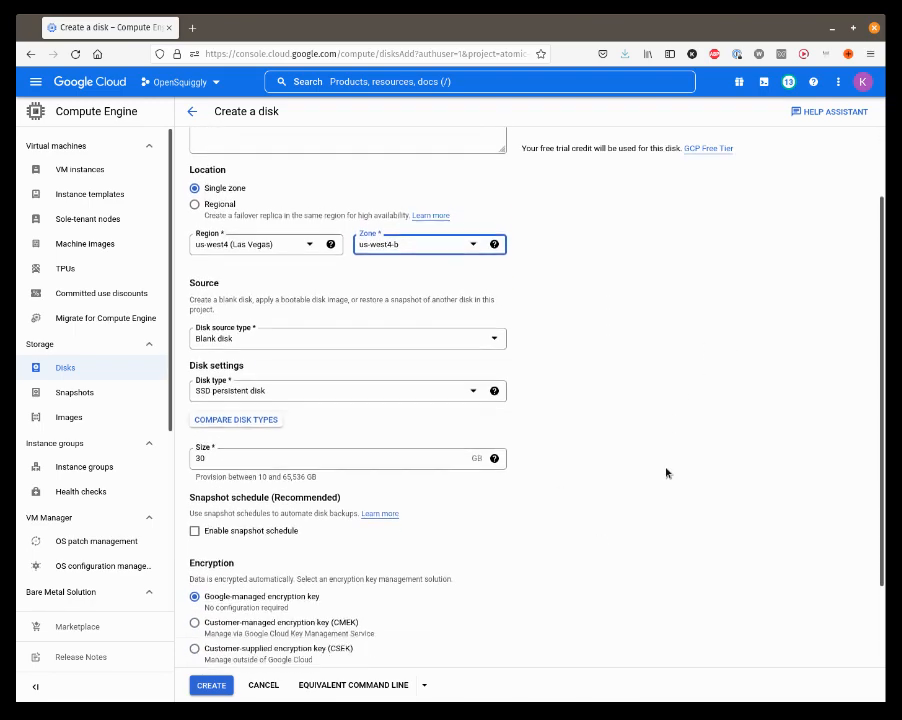
left_click(207, 686)
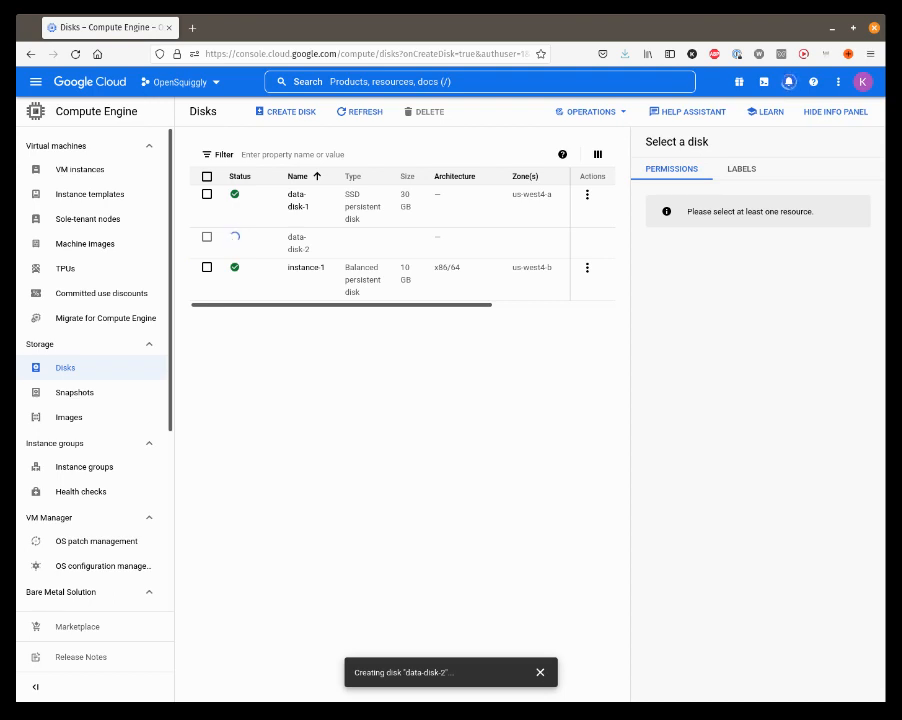
Step: Open the details of the VM instance instance-1 and look through its basic information and machine configuration
left_click(72, 171)
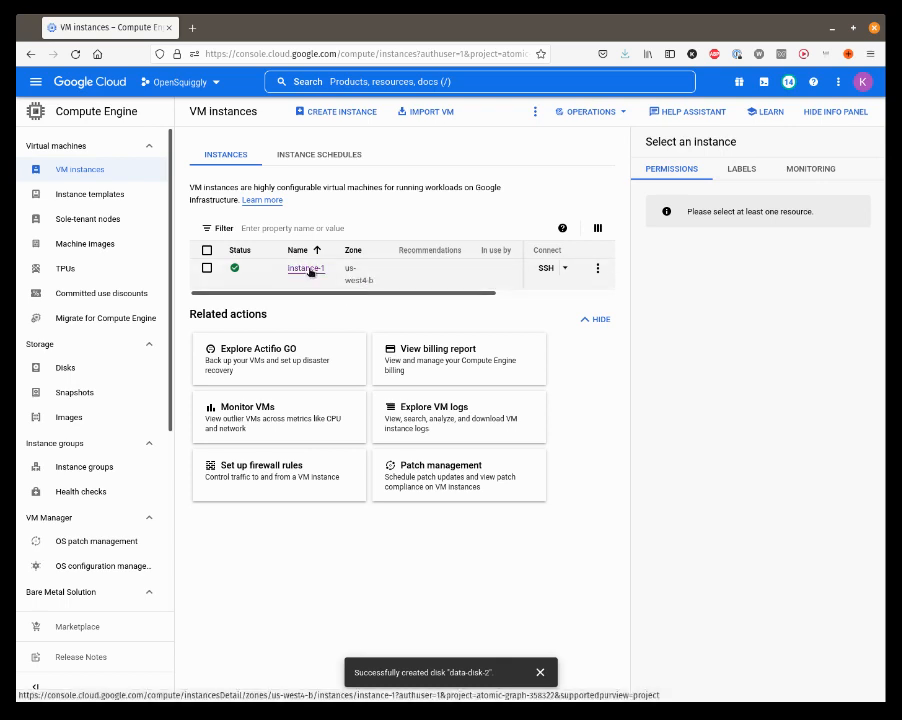
left_click(307, 269)
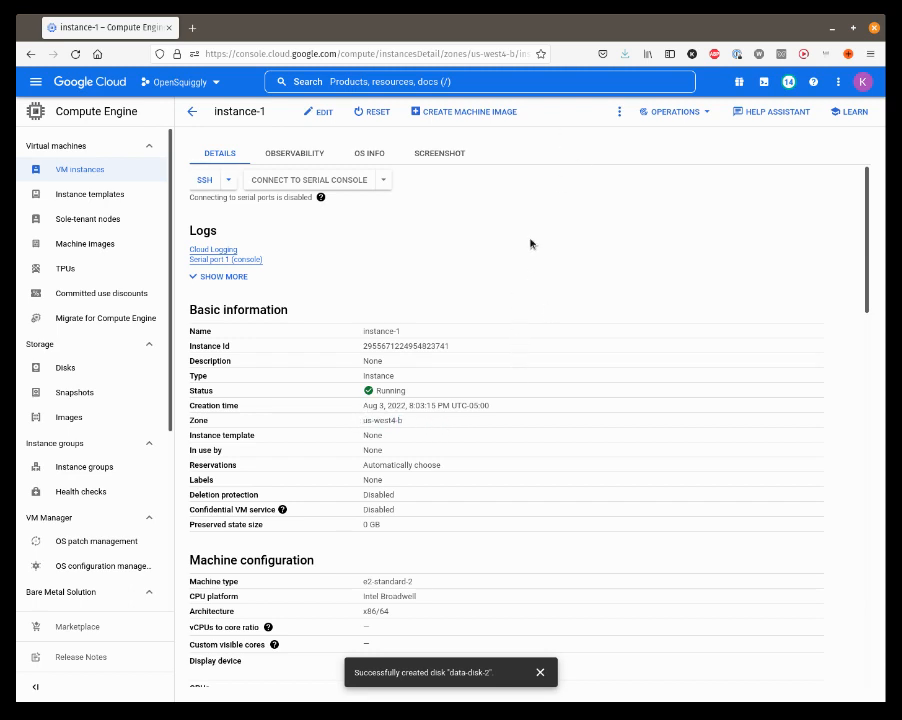
scroll(530, 243, "down", 1)
left_click(539, 671)
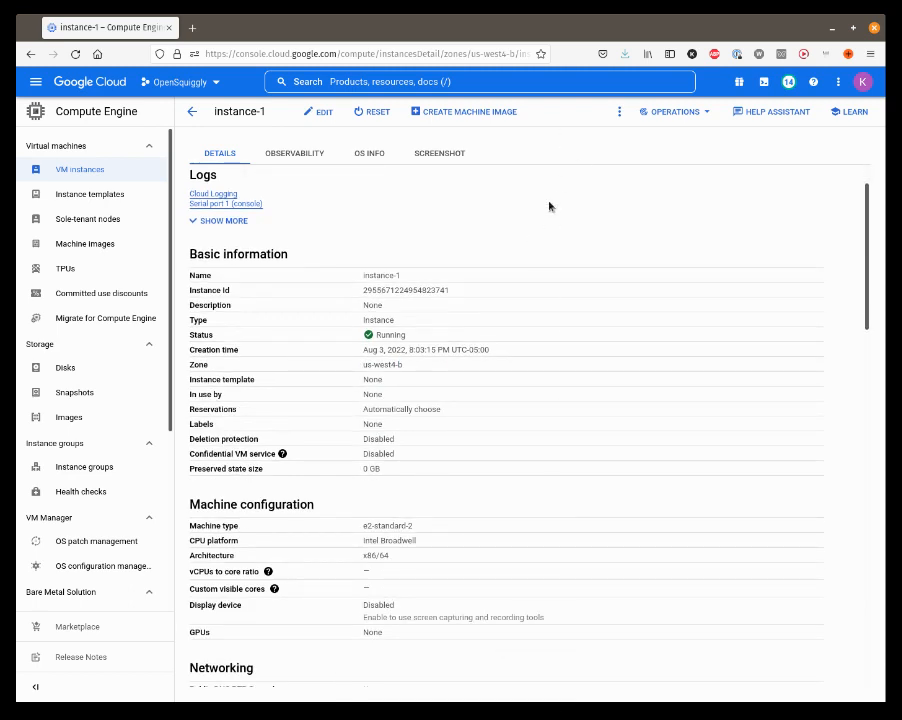
scroll(549, 207, "down", 3)
scroll(545, 205, "up", 4)
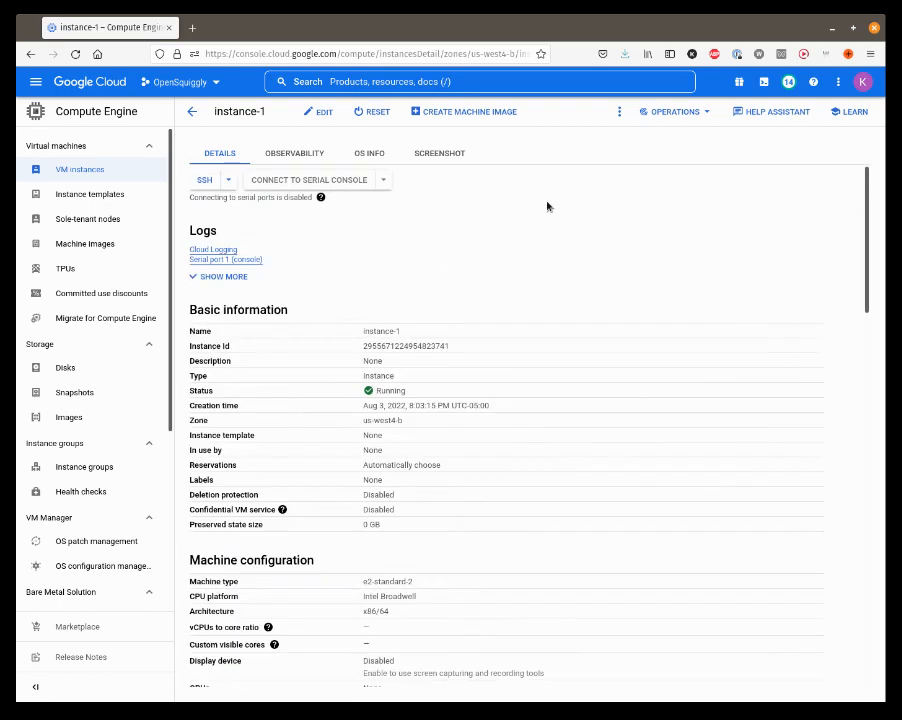
Step: Open instance-1 for editing and start attaching an existing disk under its additional disks
left_click(317, 113)
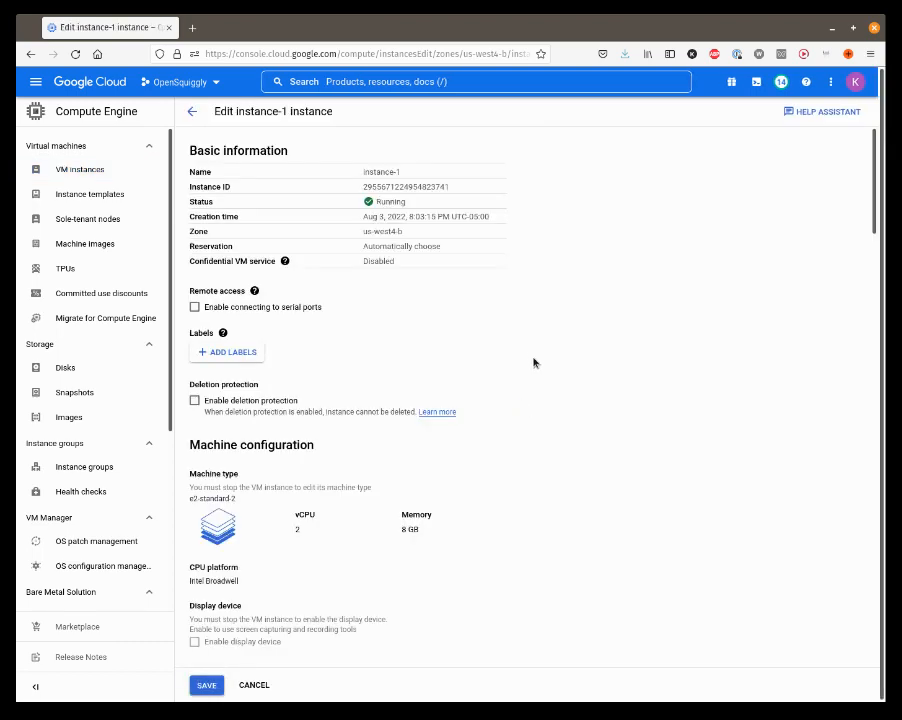
scroll(534, 362, "down", 2)
scroll(439, 318, "up", 2)
scroll(492, 344, "down", 8)
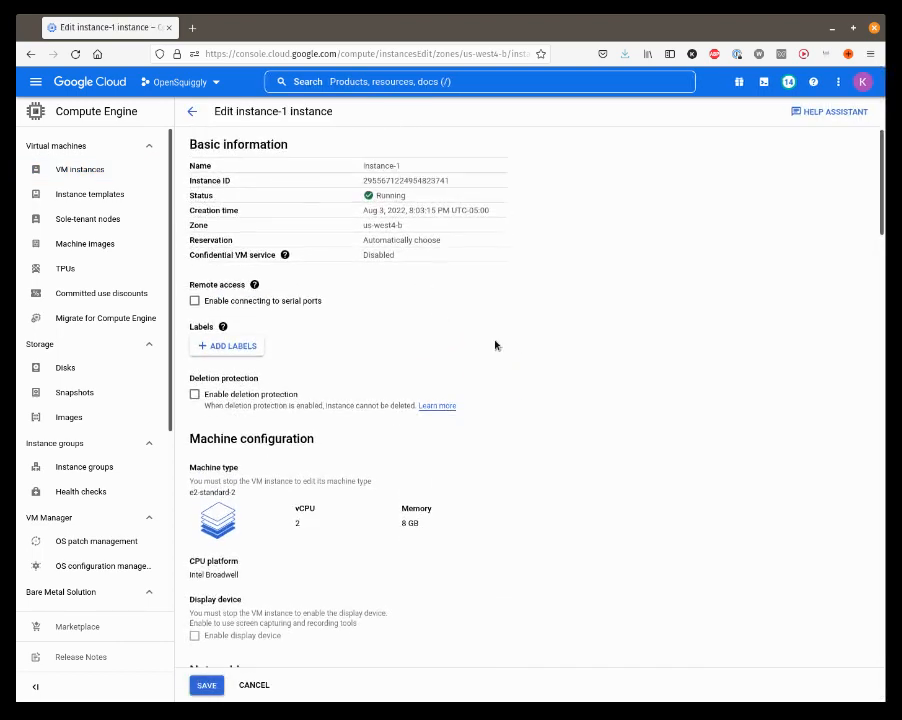
scroll(370, 622, "down", 7)
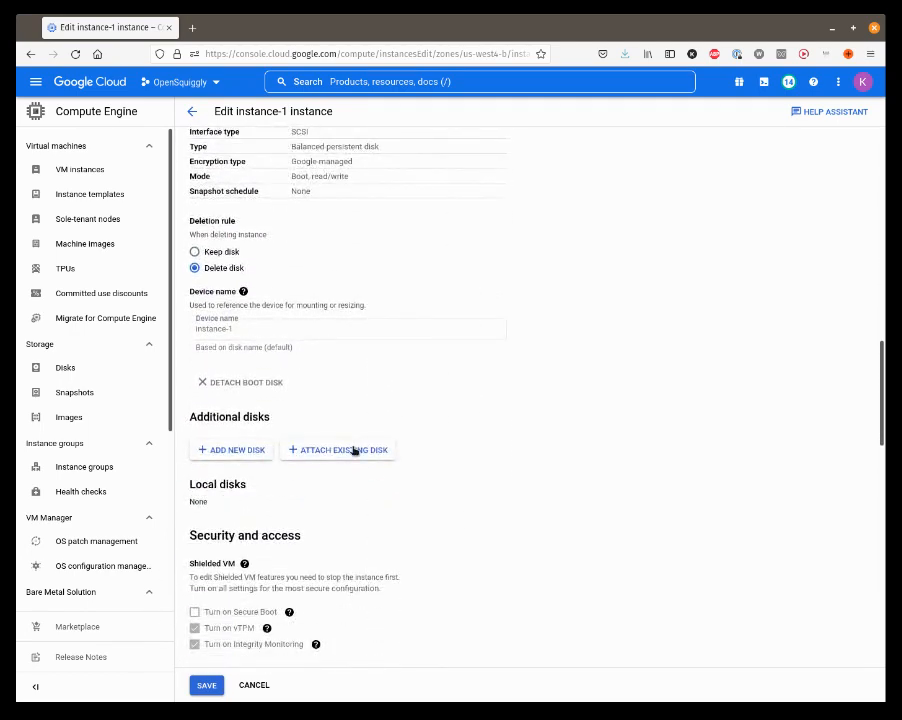
left_click(354, 450)
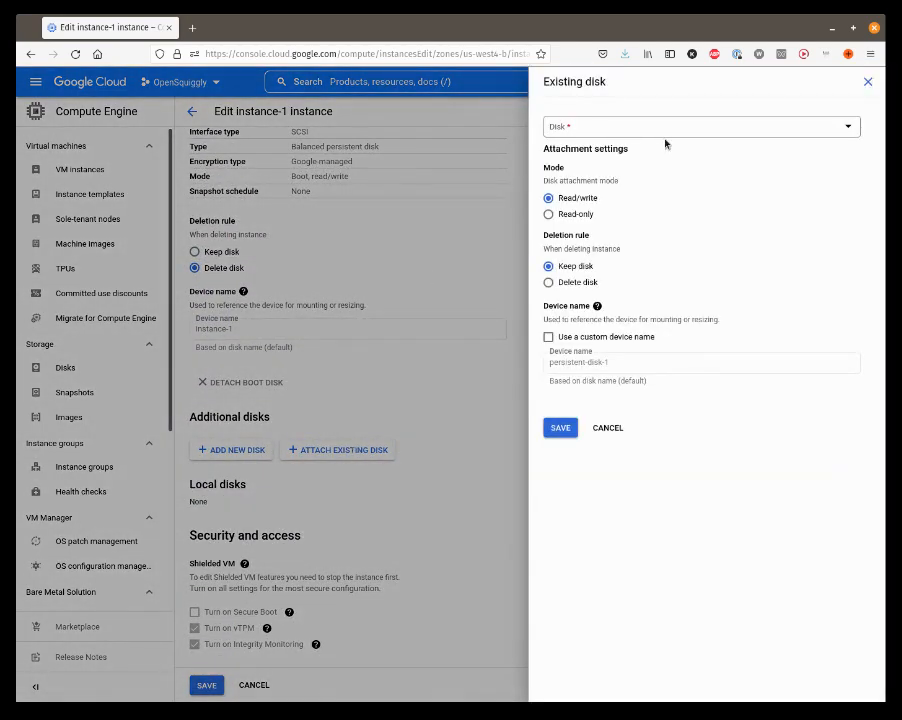
Step: Set the attachment's deletion rule to Delete disk and choose data-disk-2 as the disk to attach
left_click(548, 284)
left_click(548, 266)
left_click(548, 283)
left_click(612, 131)
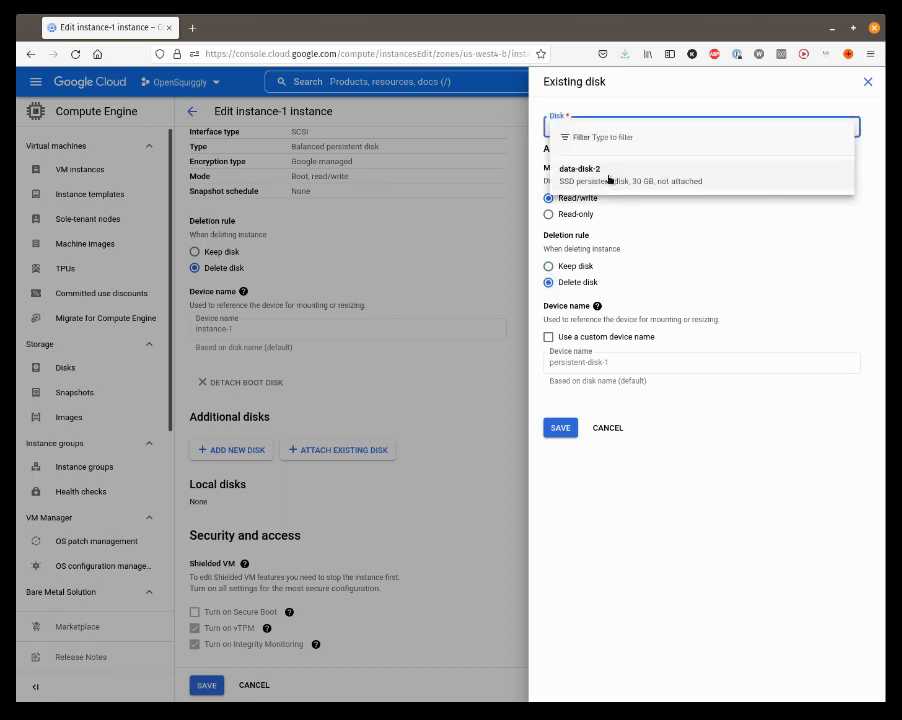
left_click(608, 178)
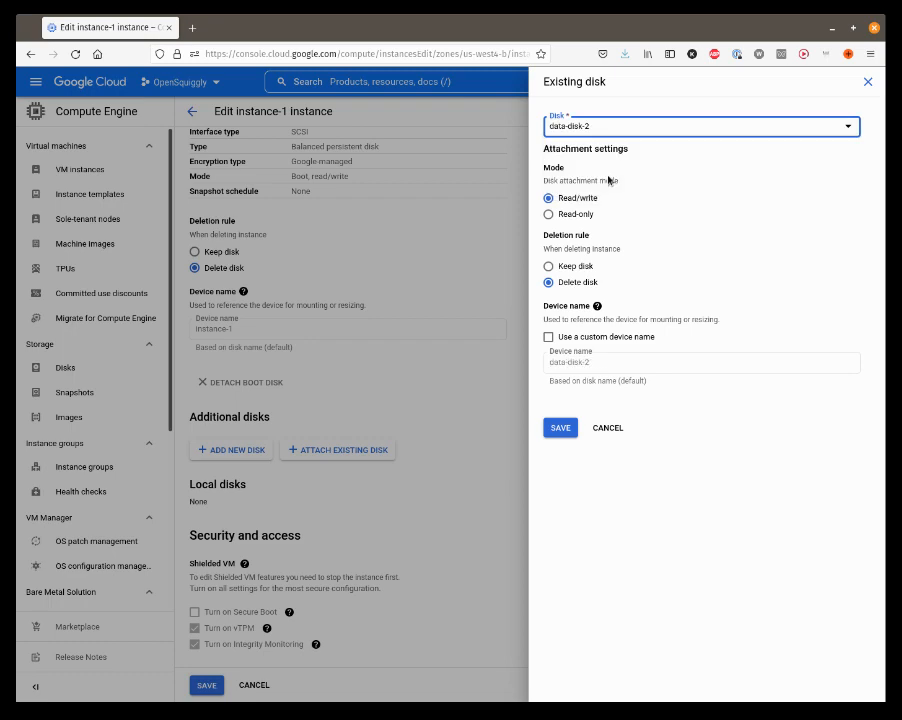
Step: Save the data-disk-2 attachment as an additional disk and save the changes to instance-1
left_click(563, 428)
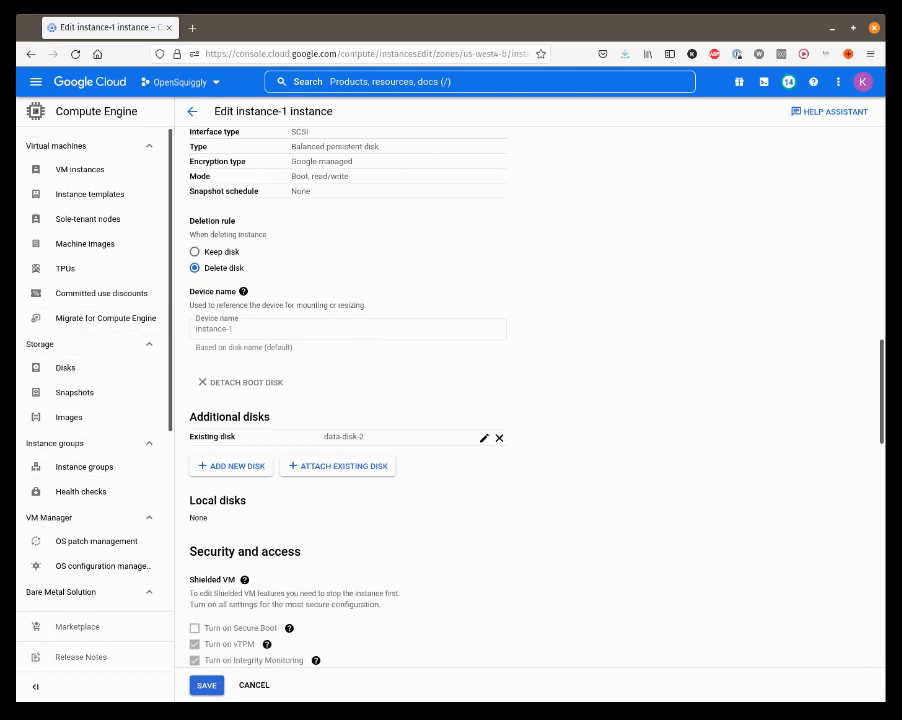
left_click(208, 686)
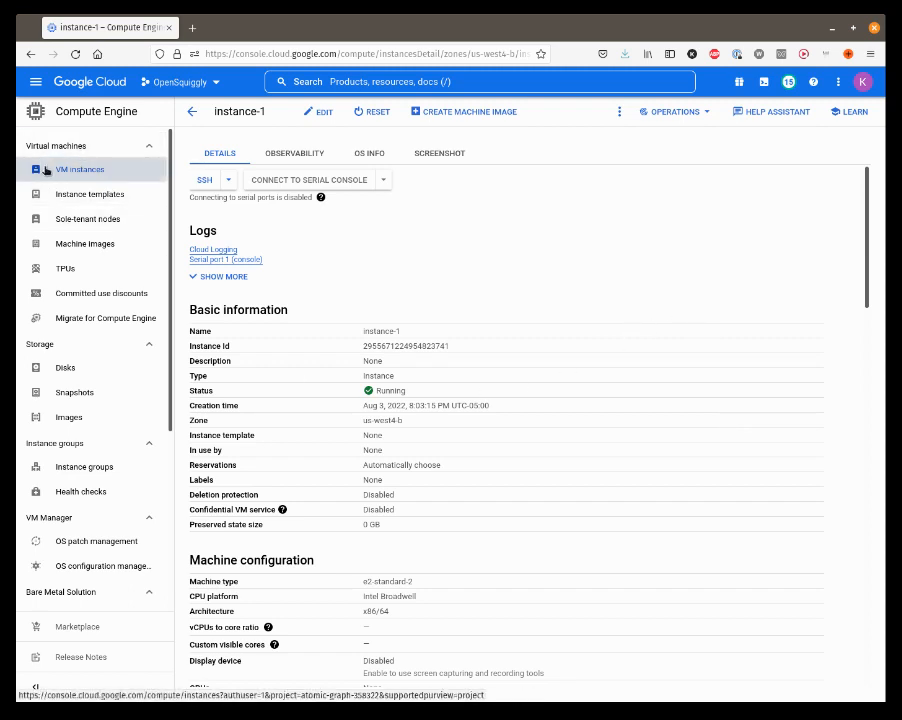
left_click(229, 181)
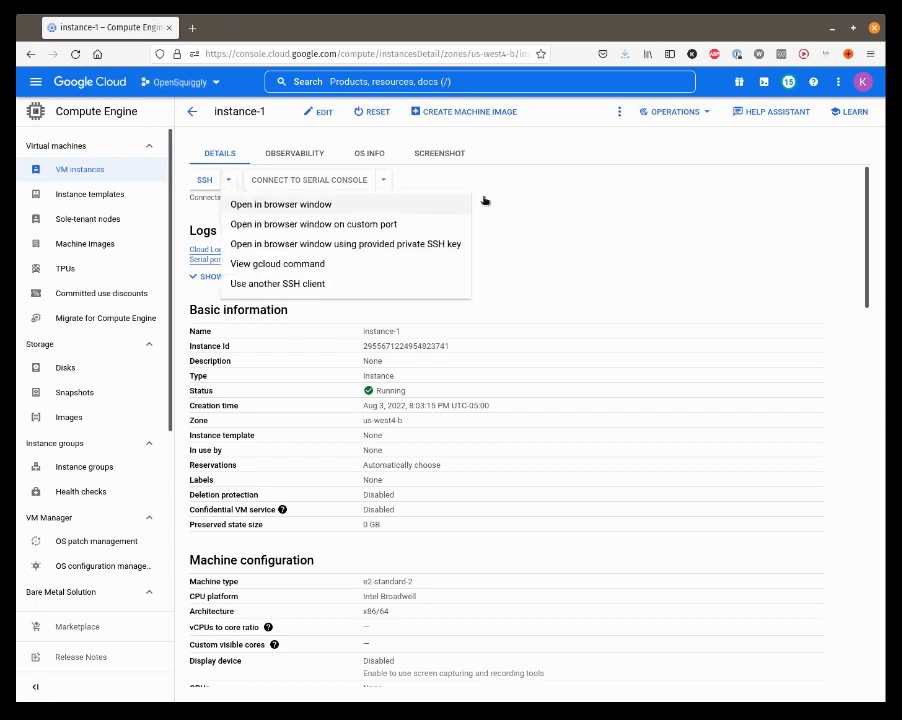
left_click(613, 210)
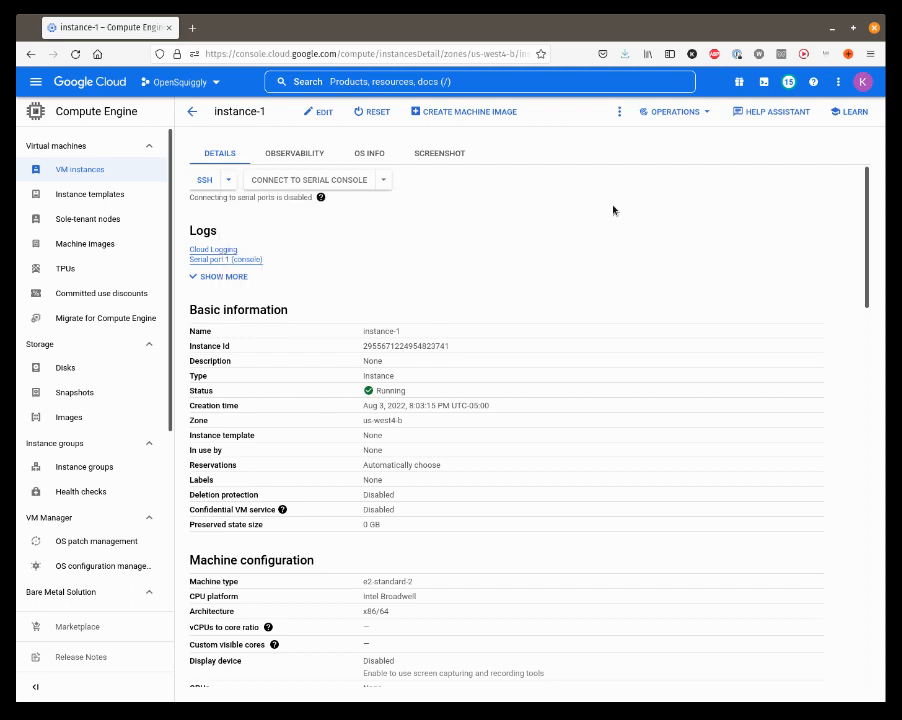
left_click(228, 181)
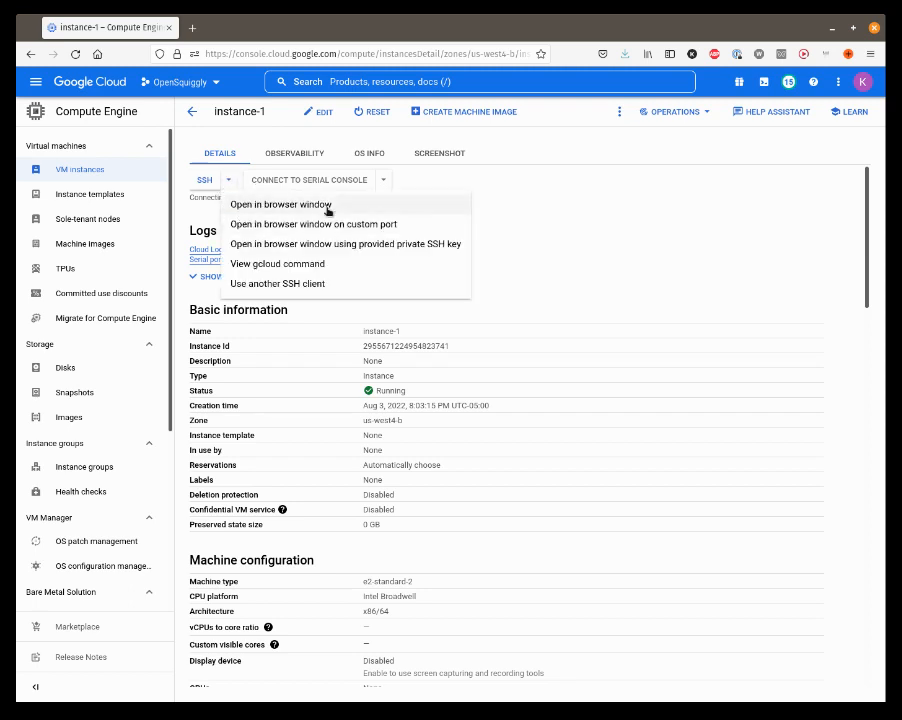
left_click(581, 211)
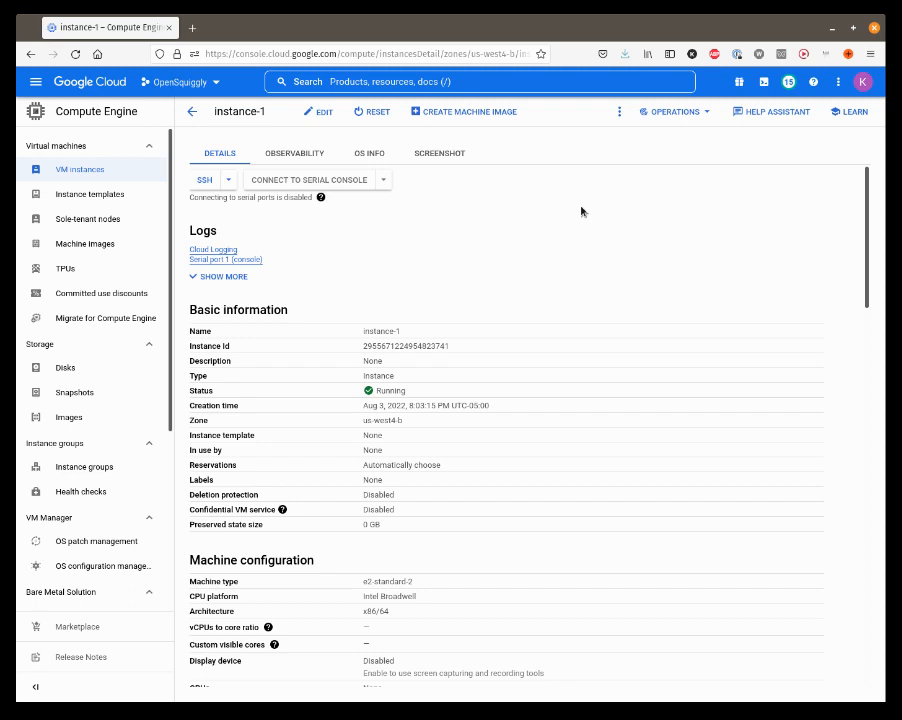